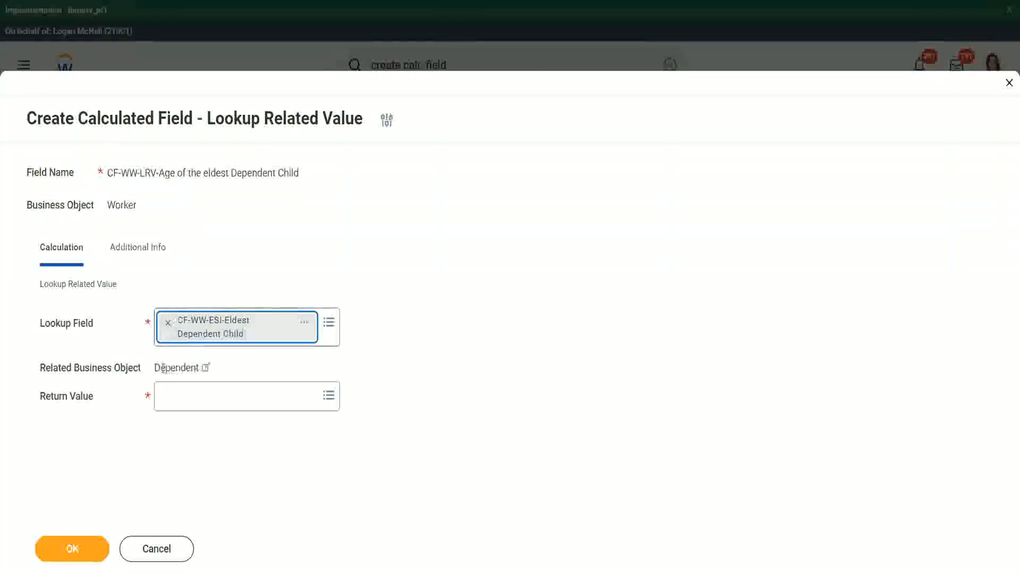
# Review the definition of the lookup field CF-WW-ESI-Eldest Dependent Child, checking its business object and the related business object.
pyautogui.moveTo(155, 367); pyautogui.dragTo(205, 367)
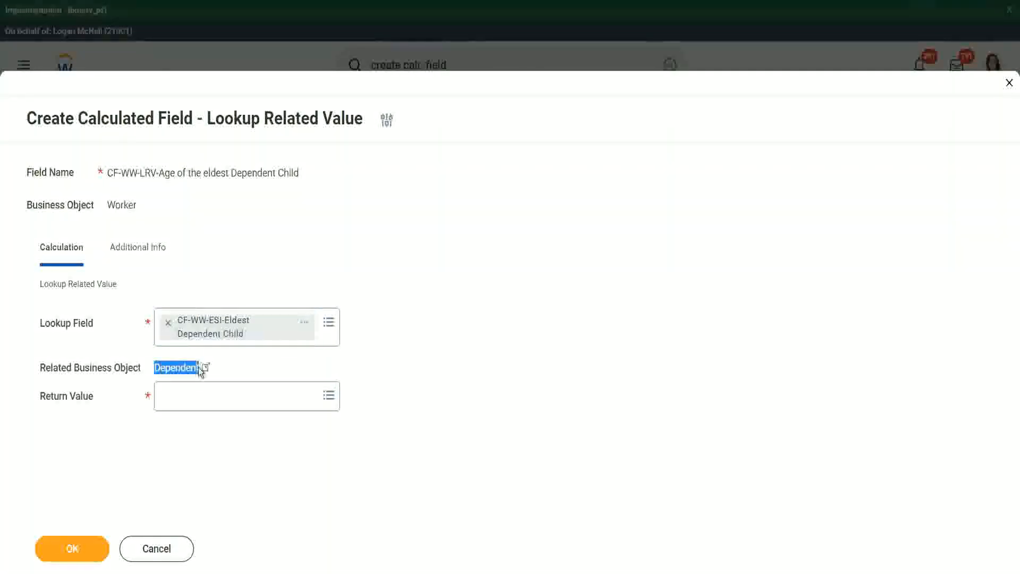
pyautogui.click(304, 325)
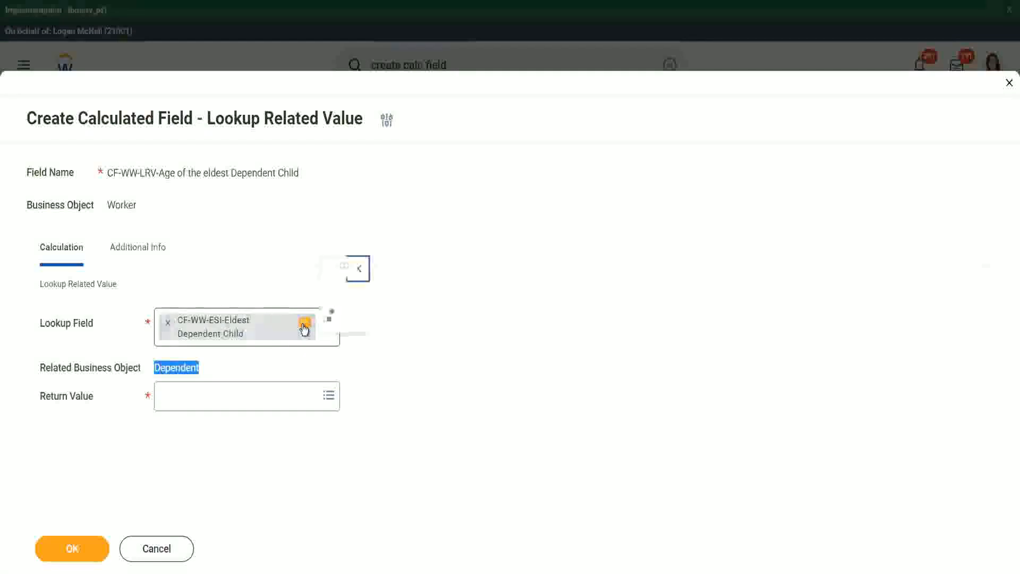
pyautogui.click(400, 268)
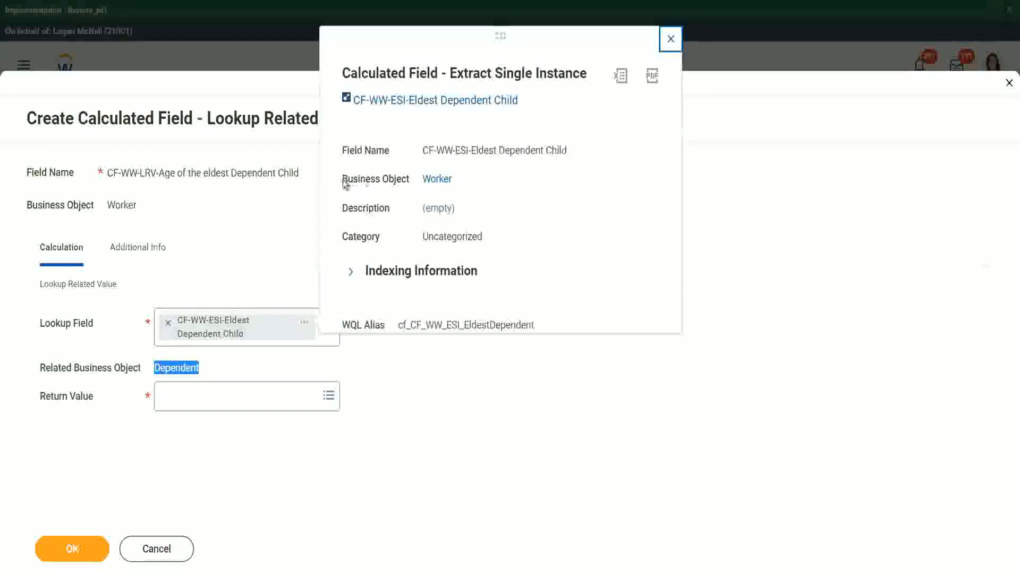
pyautogui.moveTo(343, 180); pyautogui.dragTo(443, 188)
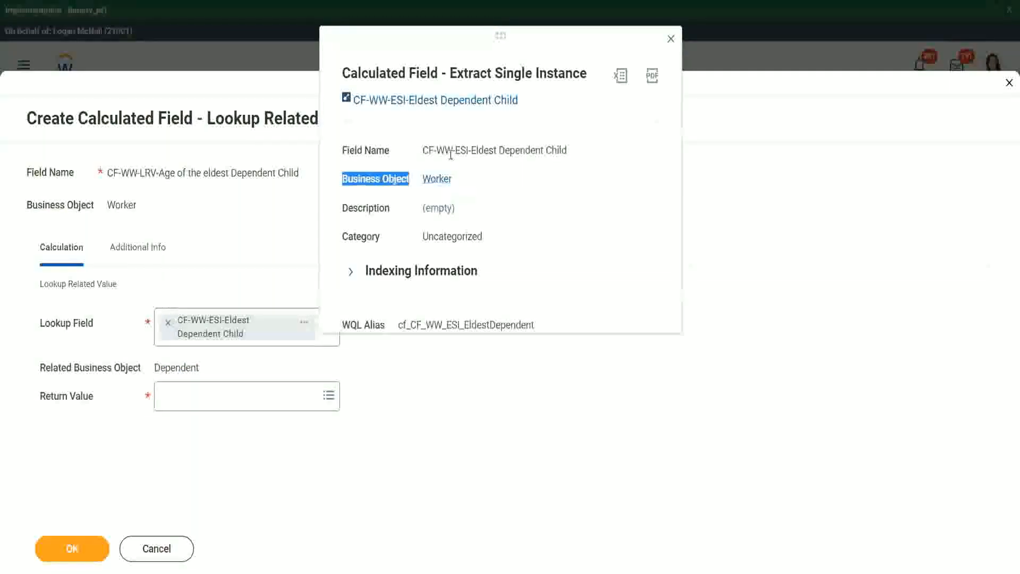
pyautogui.moveTo(460, 151); pyautogui.dragTo(489, 150)
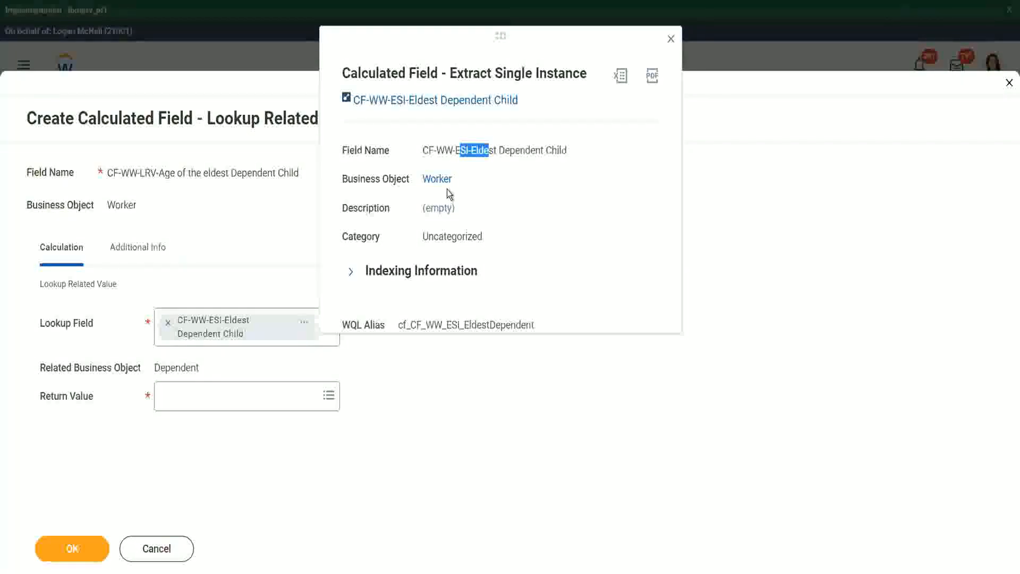
pyautogui.click(476, 182)
pyautogui.click(671, 40)
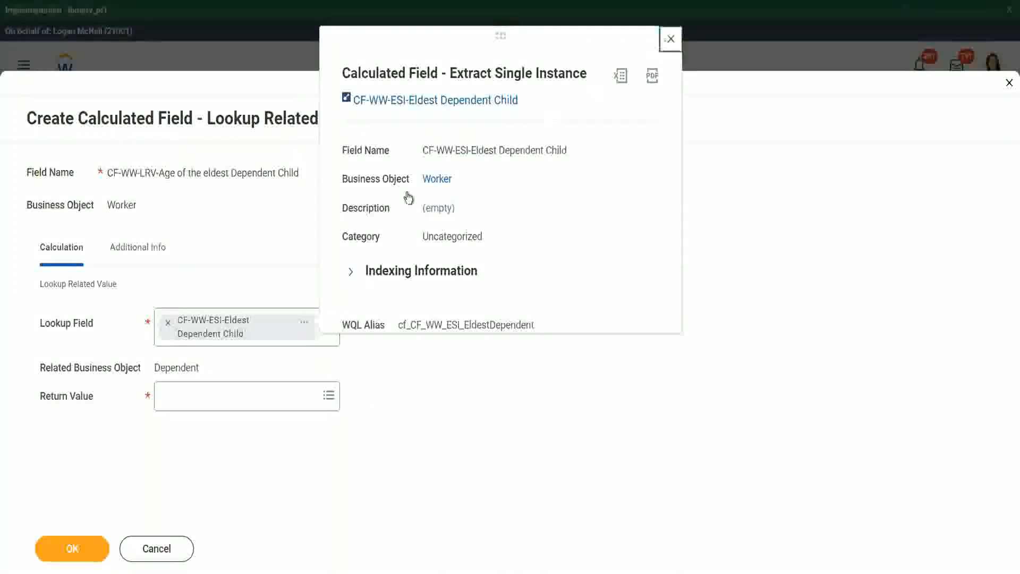
pyautogui.moveTo(155, 368); pyautogui.dragTo(201, 368)
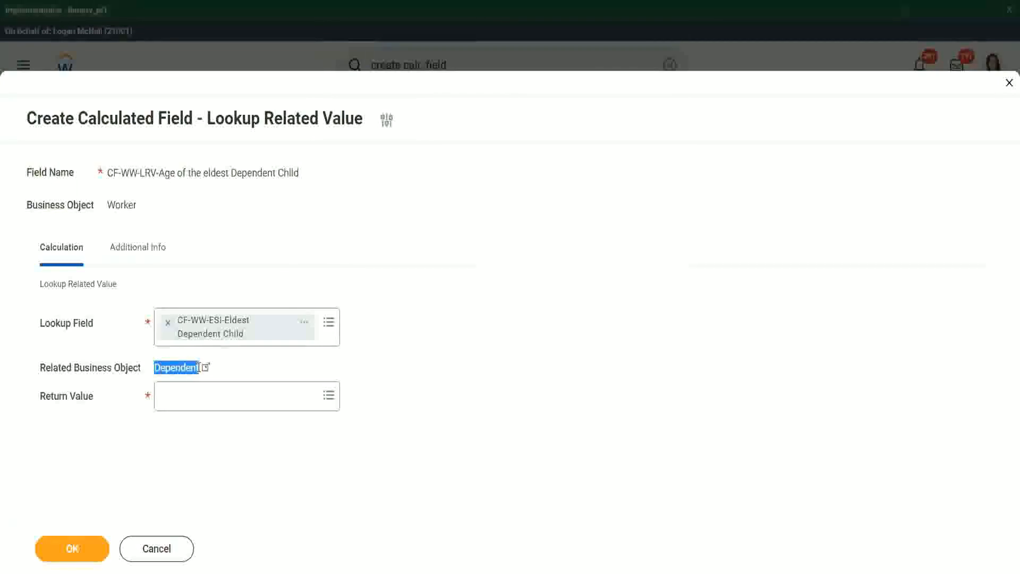
# Find and choose Age as the Return Value, and check the description in its report field details.
pyautogui.click(181, 400)
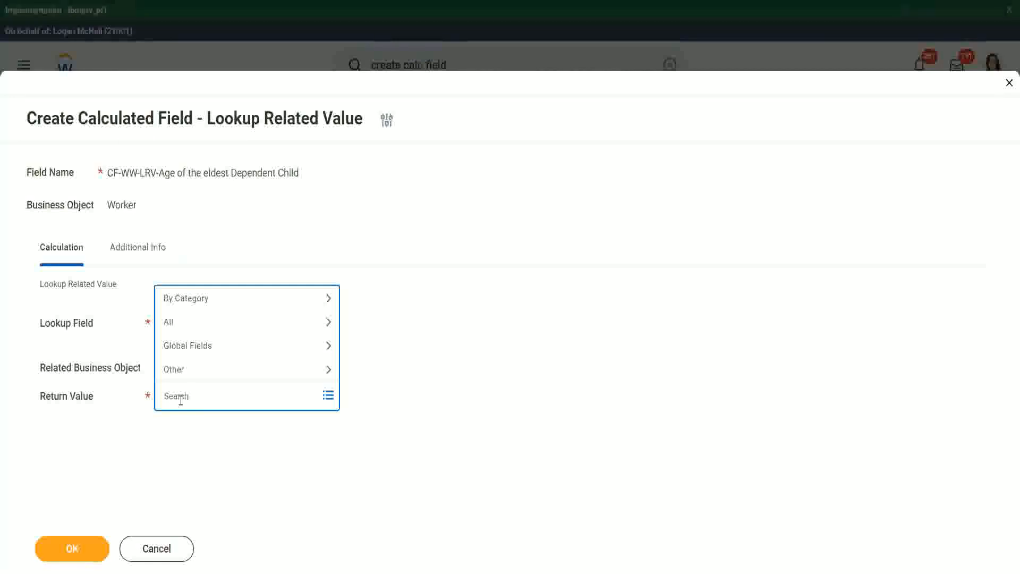
pyautogui.write('e')
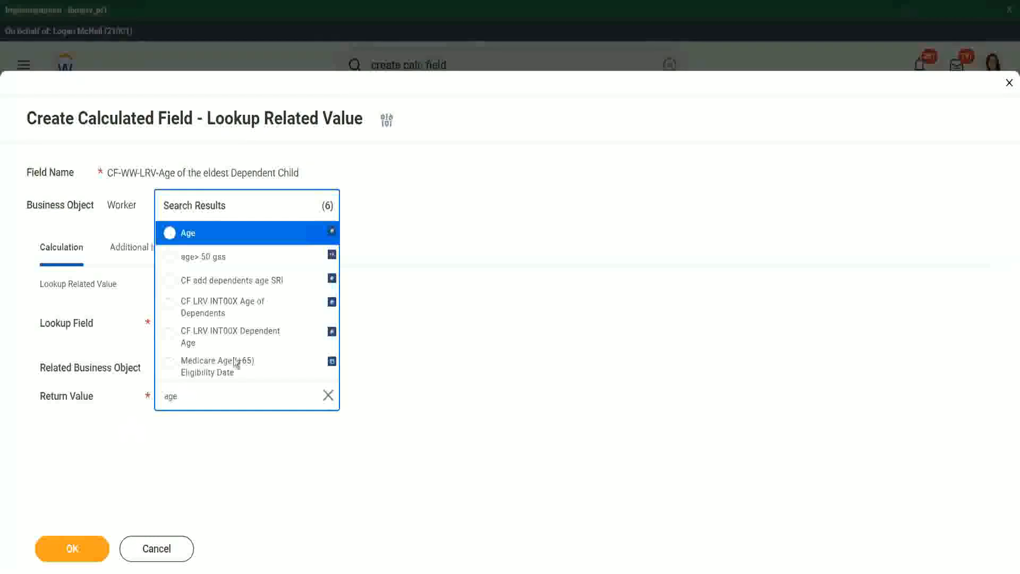
pyautogui.click(260, 243)
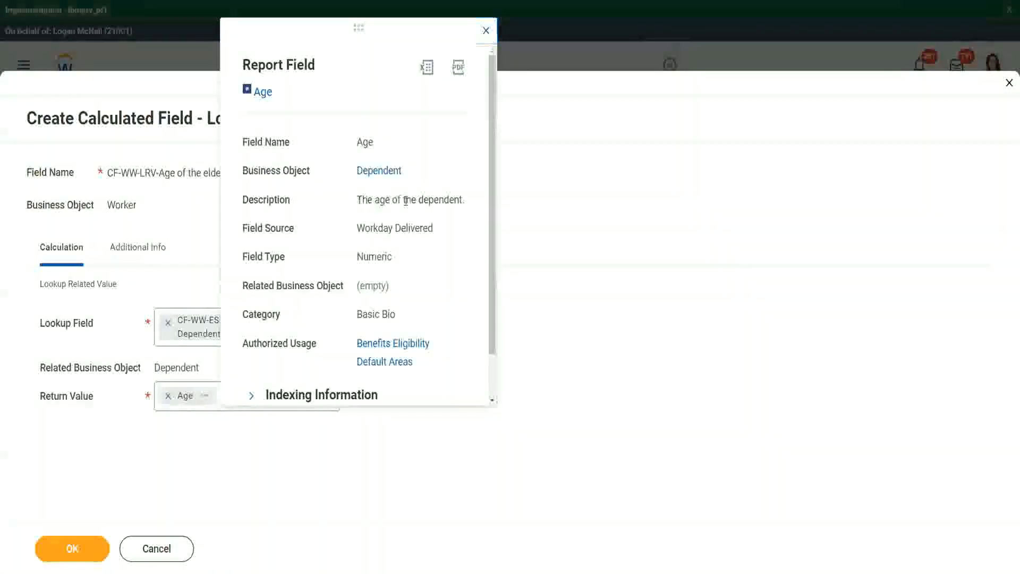
pyautogui.moveTo(357, 200); pyautogui.dragTo(467, 200)
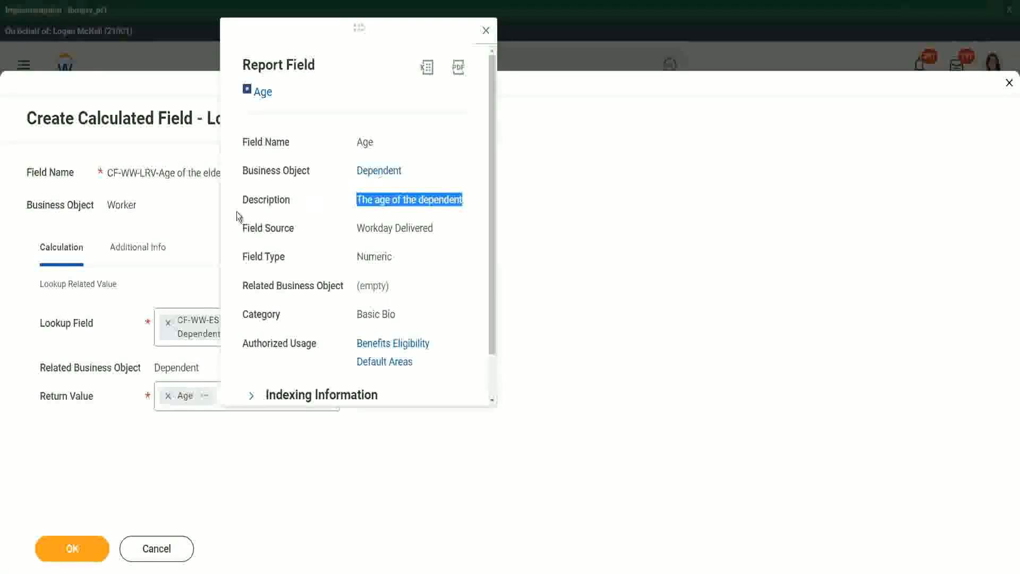
pyautogui.click(172, 228)
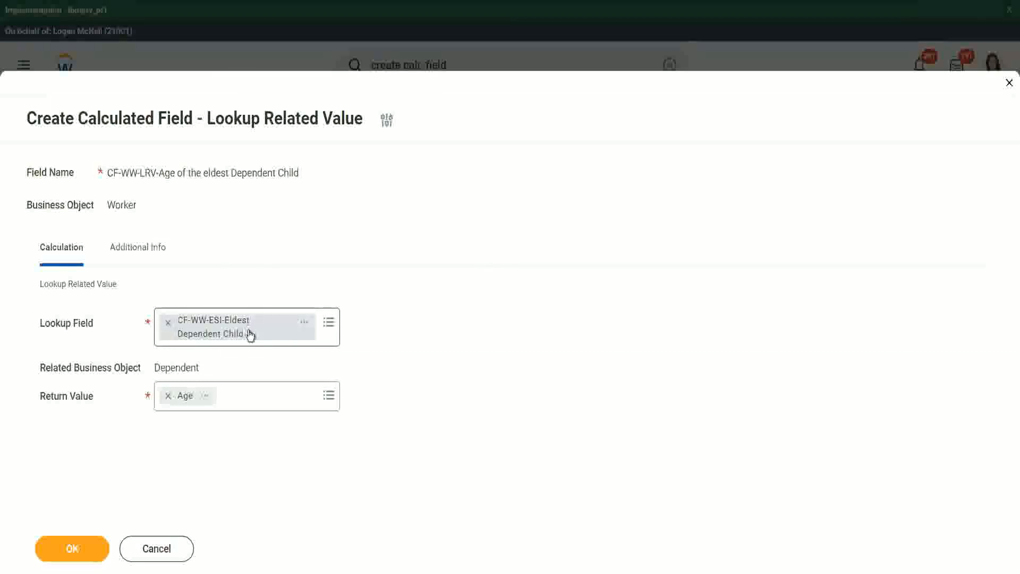
# Save the Lookup Related Value calculated field, copy its name from the confirmation page, and finish.
pyautogui.click(72, 548)
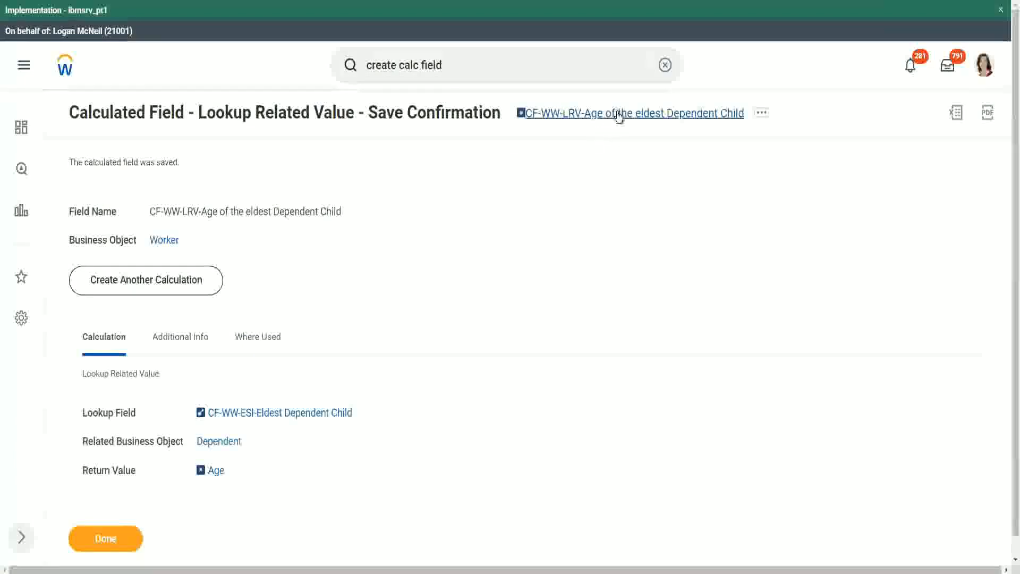
pyautogui.rightClick(615, 115)
pyautogui.click(643, 173)
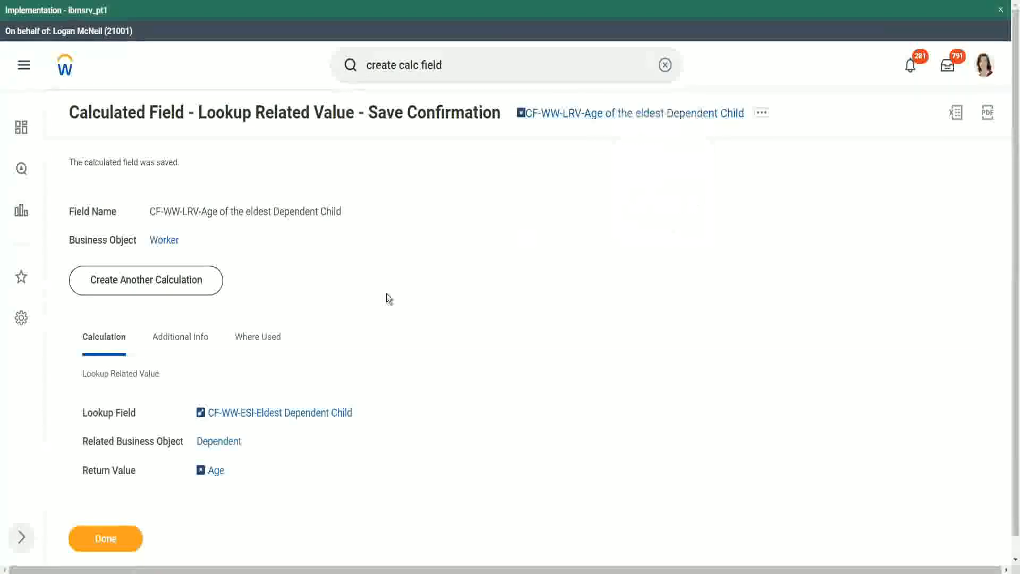
pyautogui.click(107, 537)
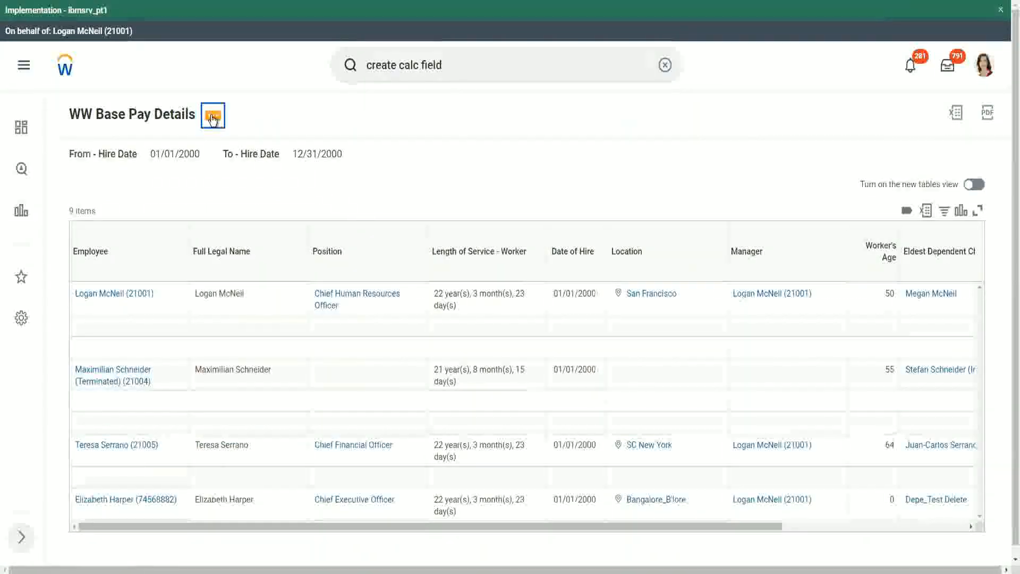
# Open the WW Base Pay Details custom report for editing.
pyautogui.click(213, 118)
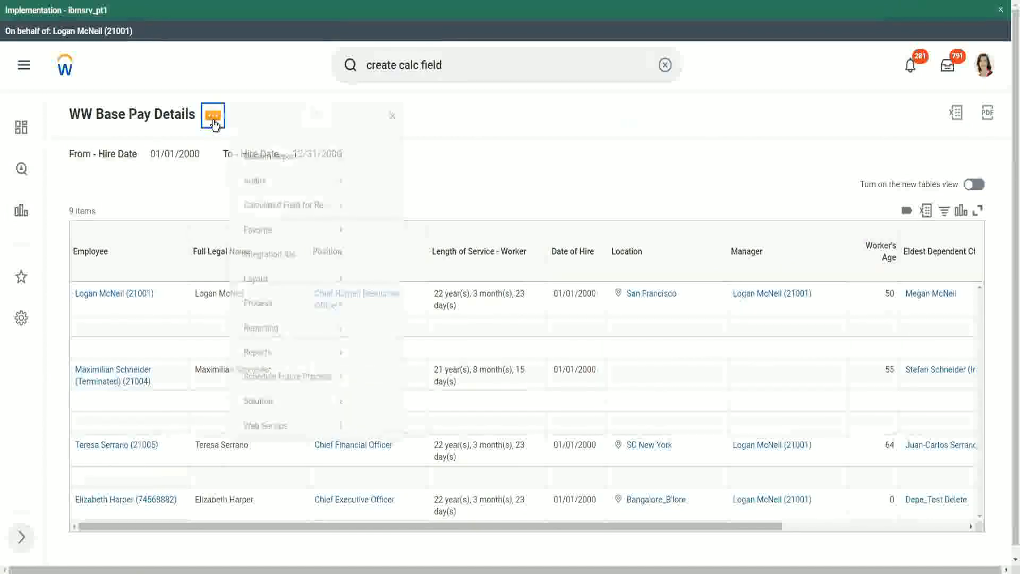
pyautogui.moveTo(277, 177)
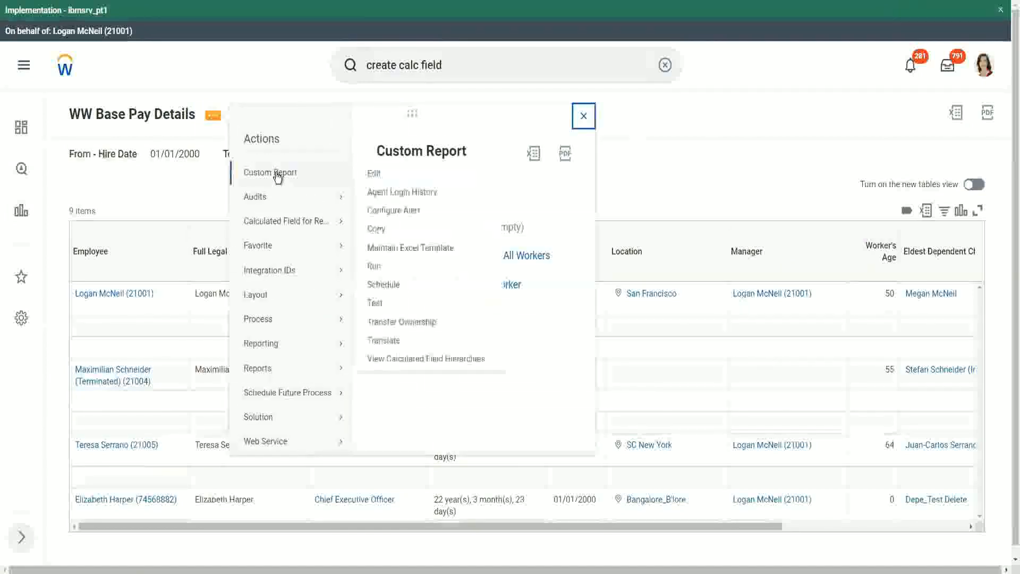
pyautogui.click(376, 176)
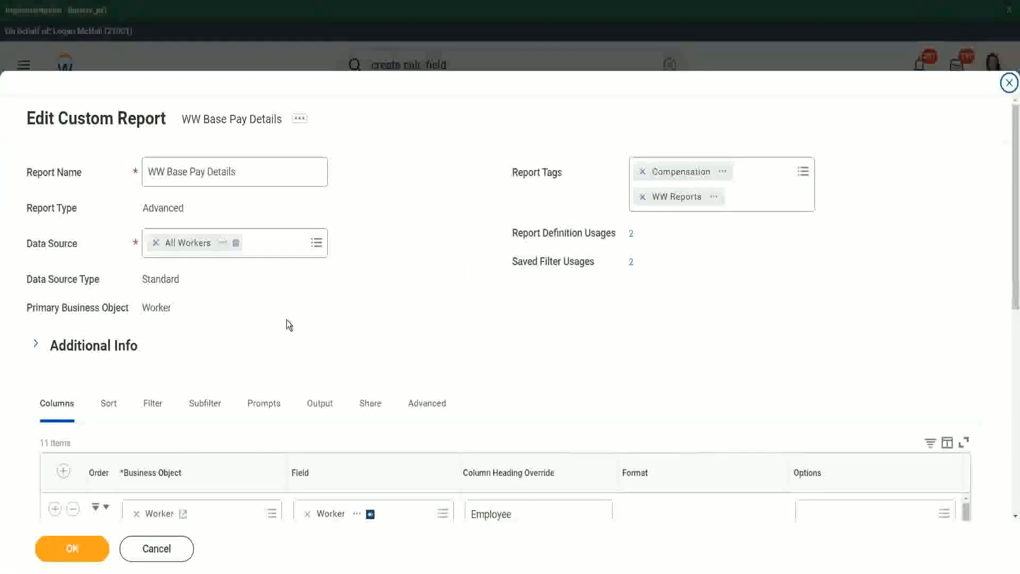
# Add a Worker column below the Eldest Dependent Child row using the field CF-WW-LRV-Age of the eldest Dependent Child.
pyautogui.scroll(-8, 286, 319)
pyautogui.scroll(-3, 282, 274)
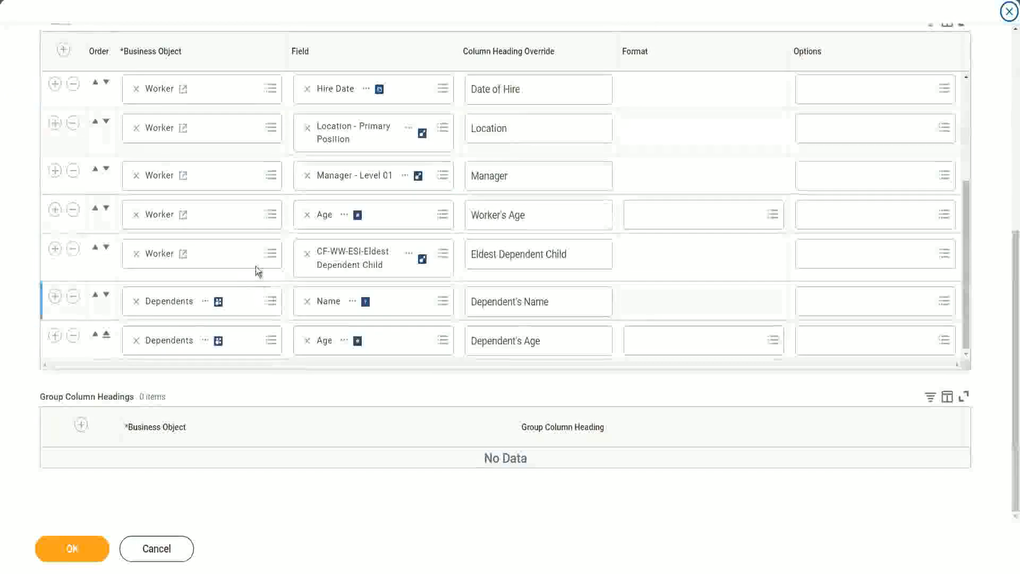
pyautogui.click(55, 250)
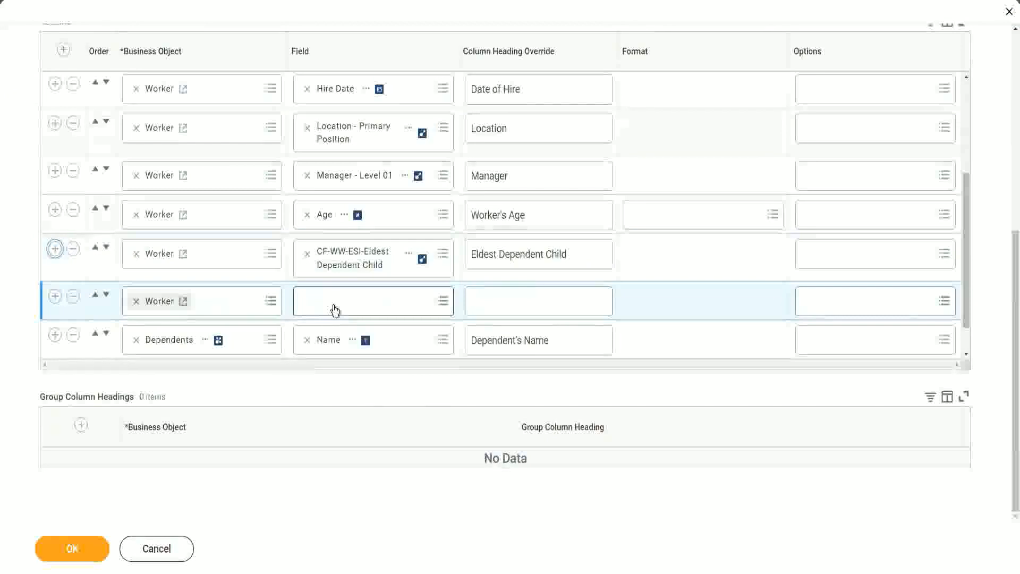
pyautogui.click(336, 310)
pyautogui.hotkey('ctrl', 'v')
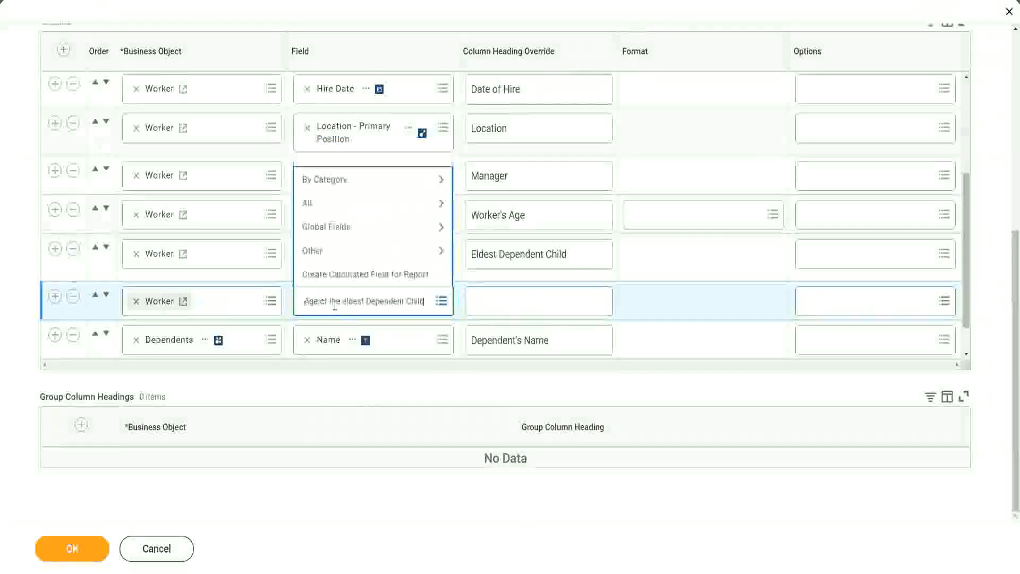
pyautogui.press('Return')
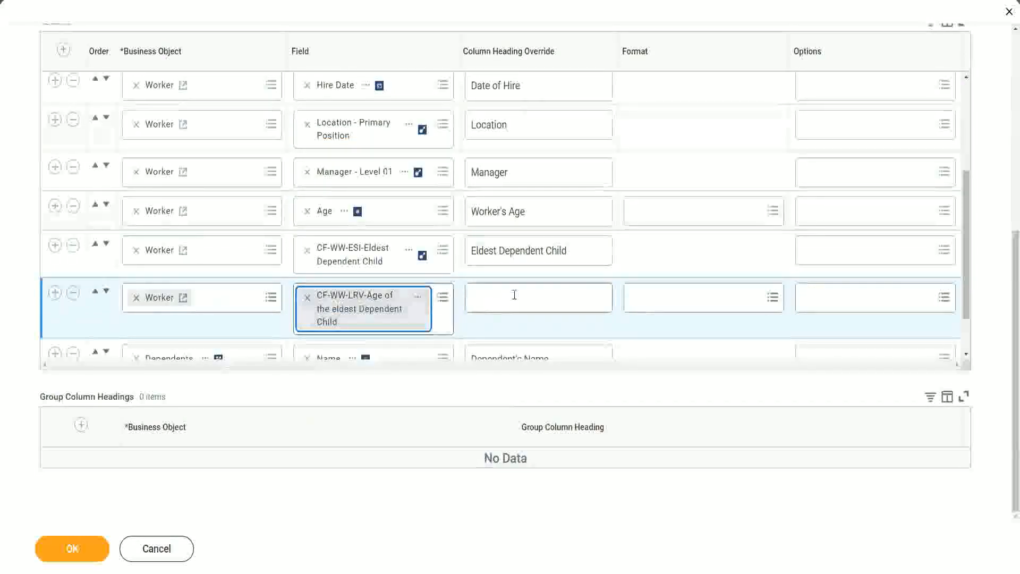
# Set the new column's heading override to "Age of the Eldest Dependent Child" and save the report definition.
pyautogui.click(514, 295)
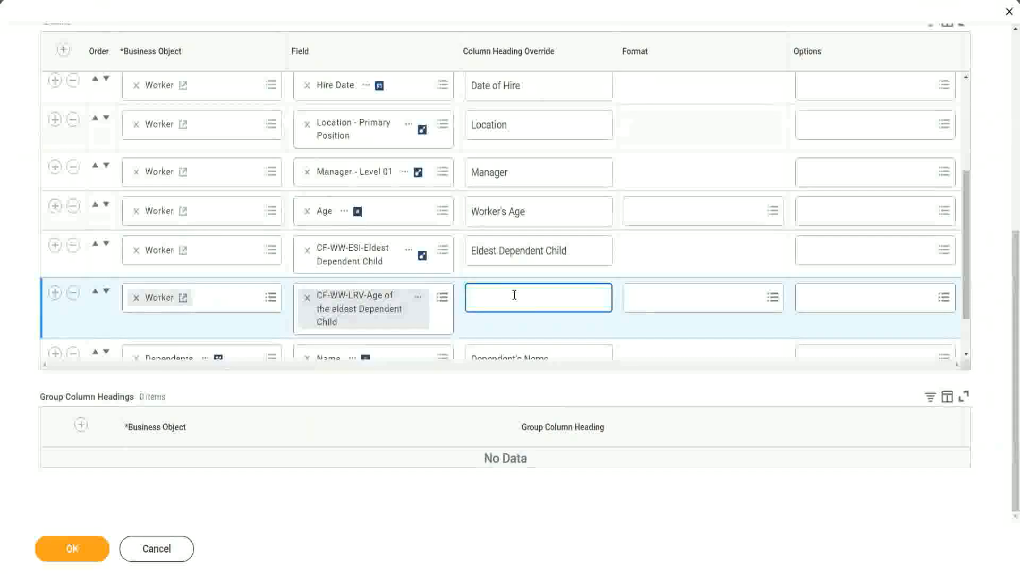
pyautogui.write('Age of the E')
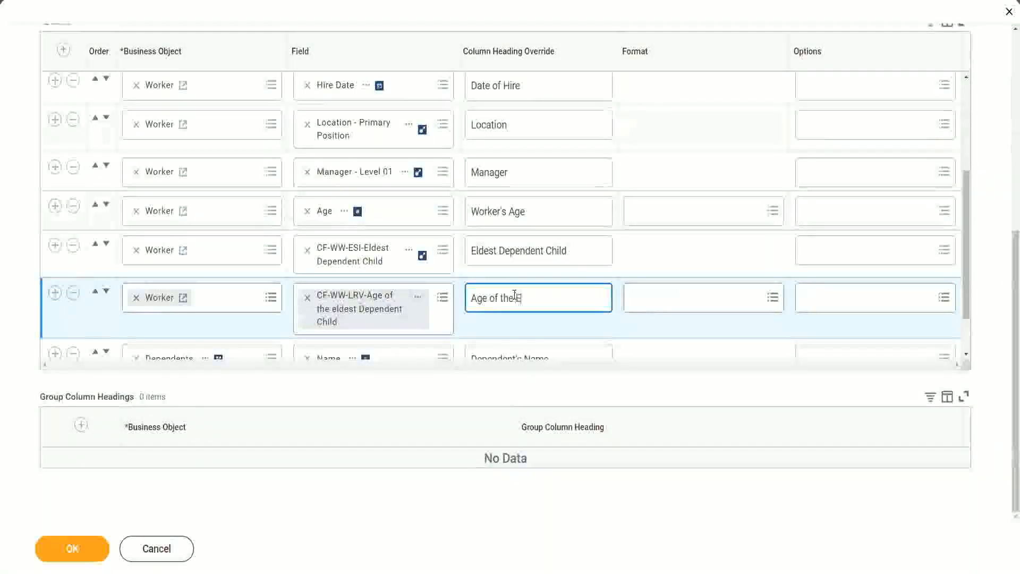
pyautogui.write('ldest De')
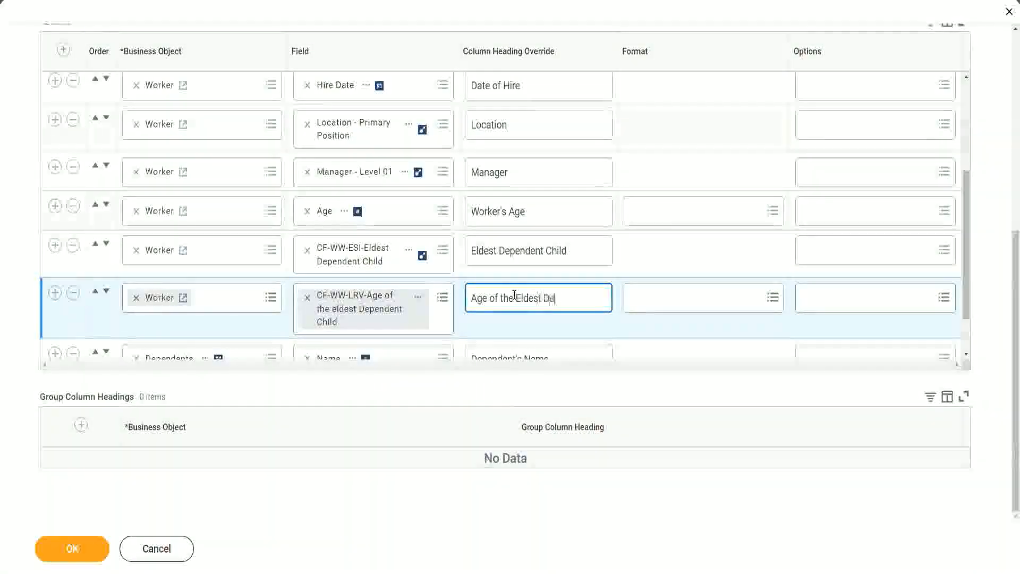
pyautogui.write('pendent Child')
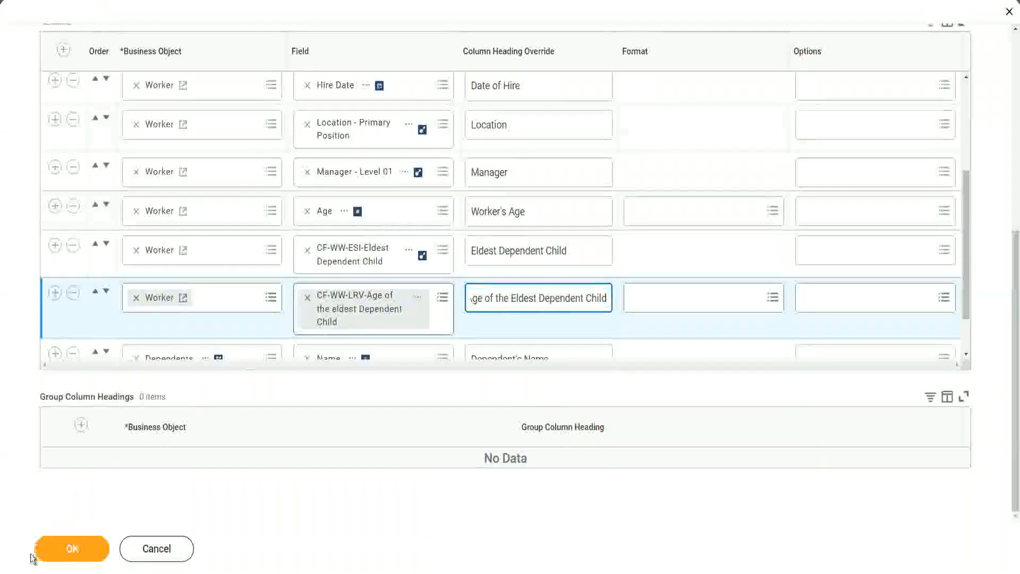
pyautogui.click(61, 556)
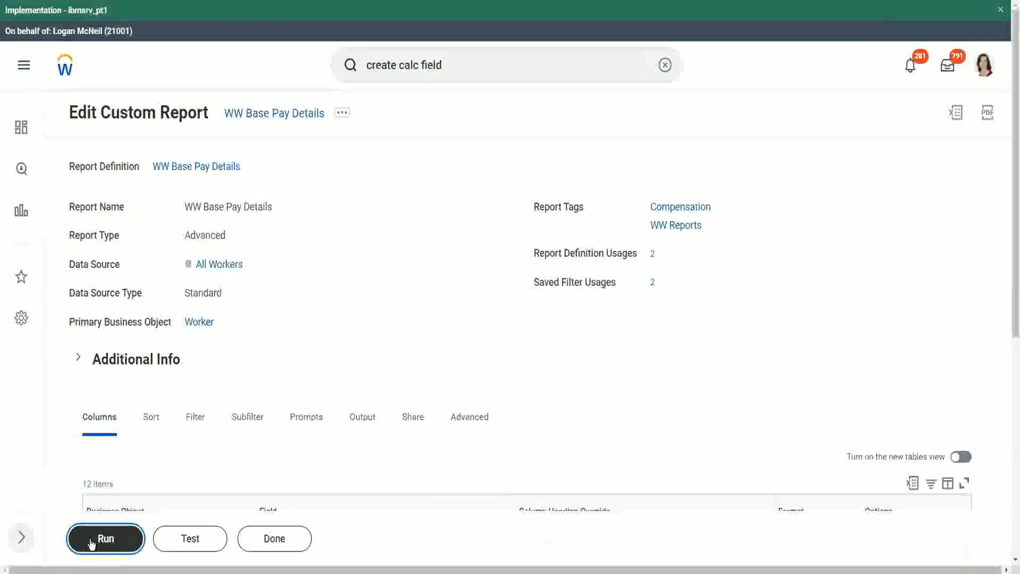
# Start a run of the report with hire dates from 01/01/2000 to 12/31/2000.
pyautogui.click(92, 539)
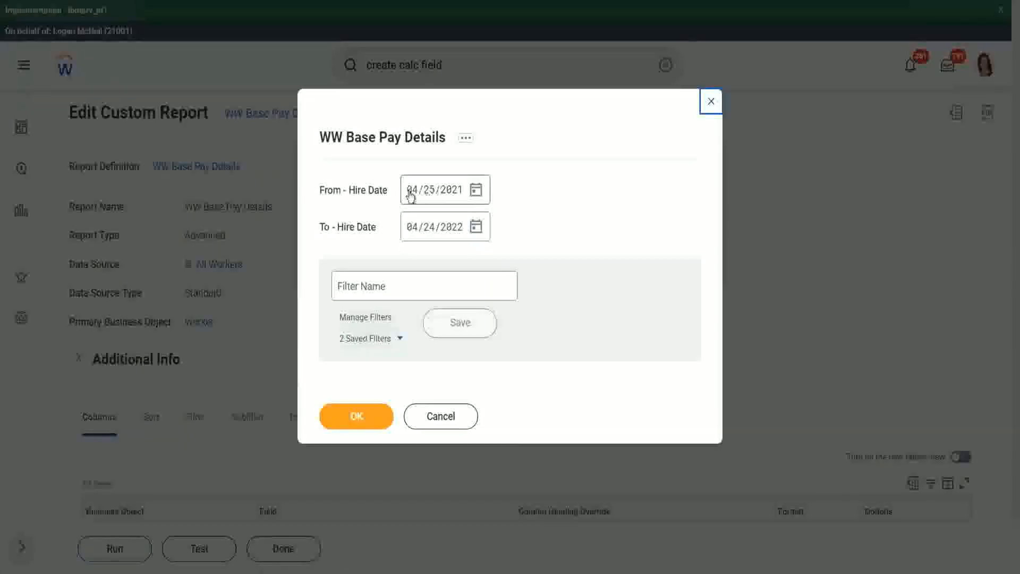
pyautogui.click(411, 194)
pyautogui.write('01/01/20')
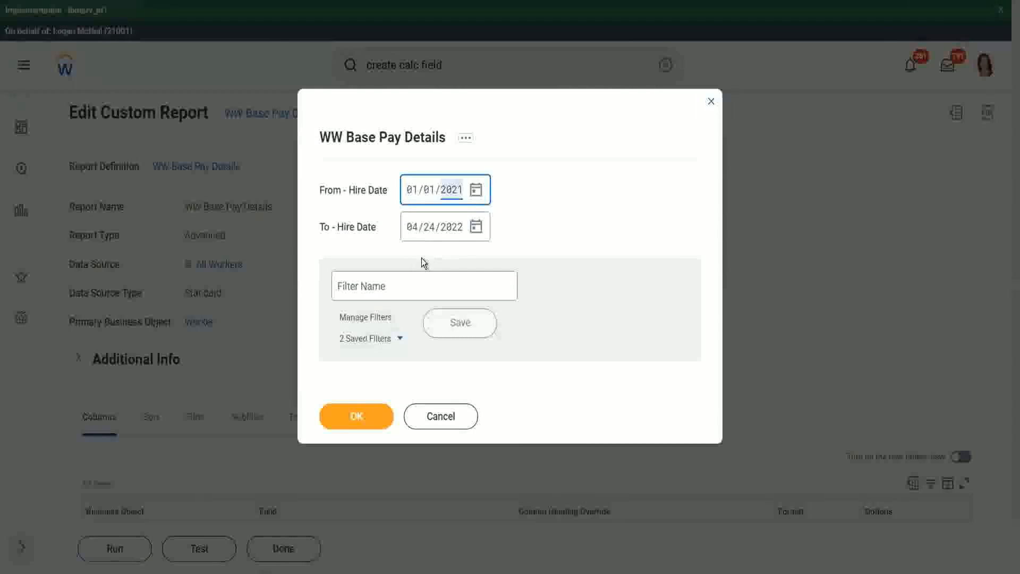
pyautogui.write('00')
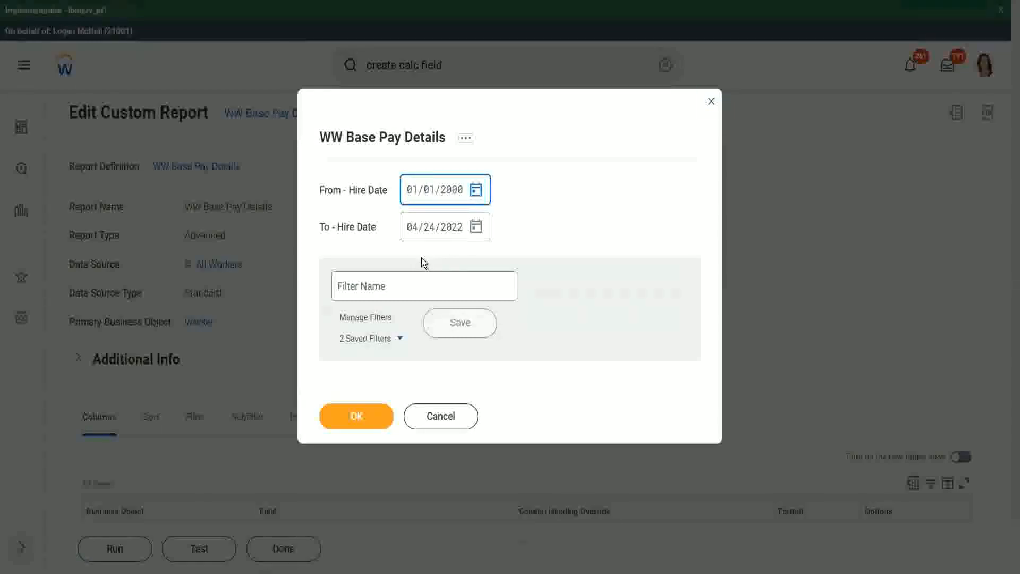
pyautogui.press('Tab')
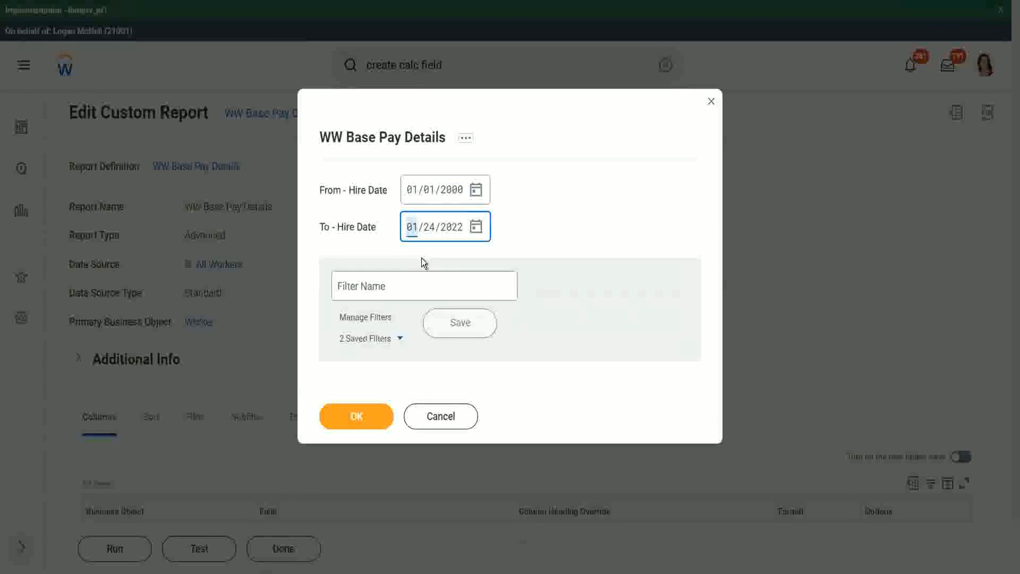
pyautogui.write('12/31/2')
pyautogui.write('000')
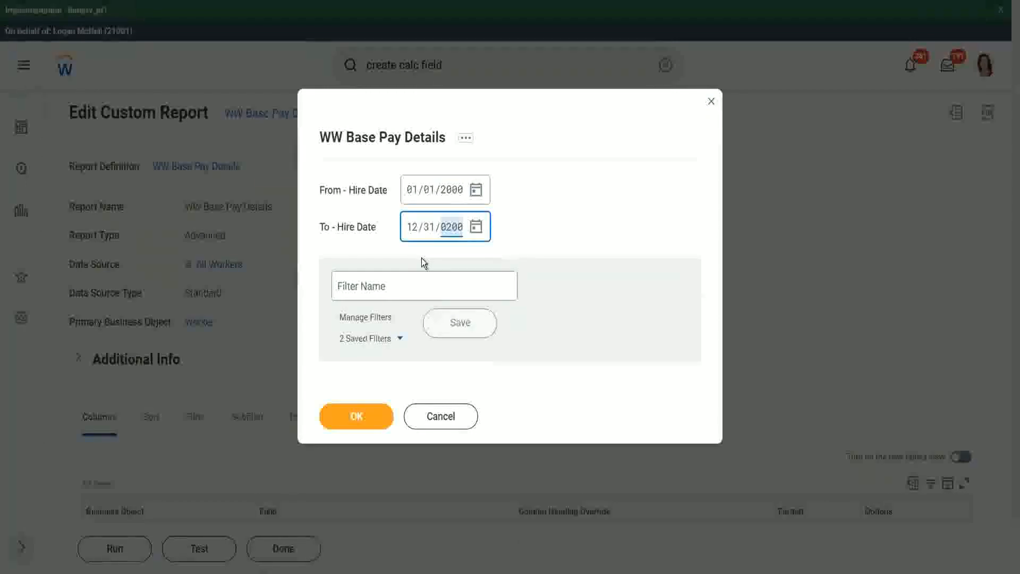
# Save the prompt values as a filter named 2000 and generate the report.
pyautogui.click(392, 285)
pyautogui.write('2000')
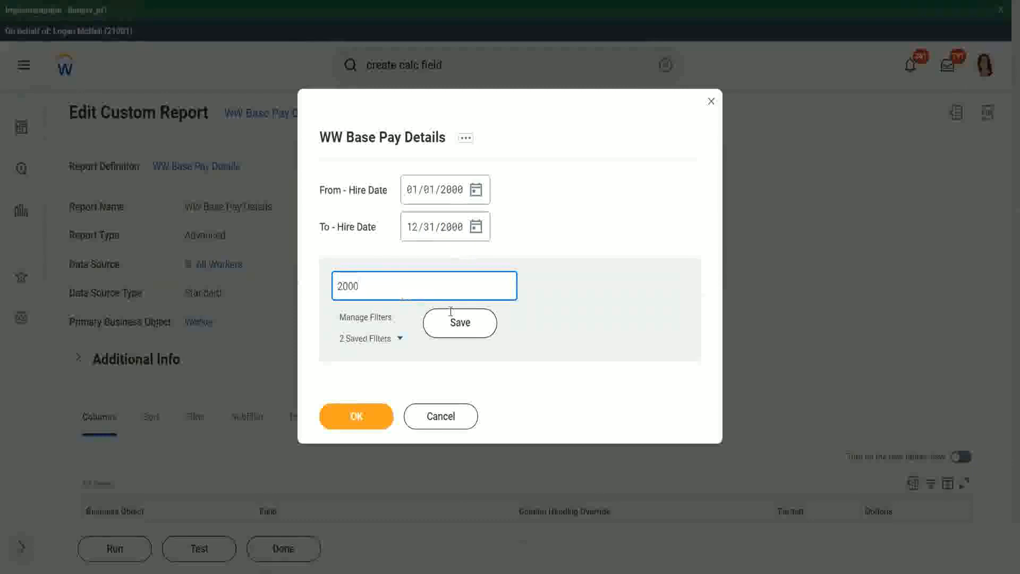
pyautogui.click(453, 319)
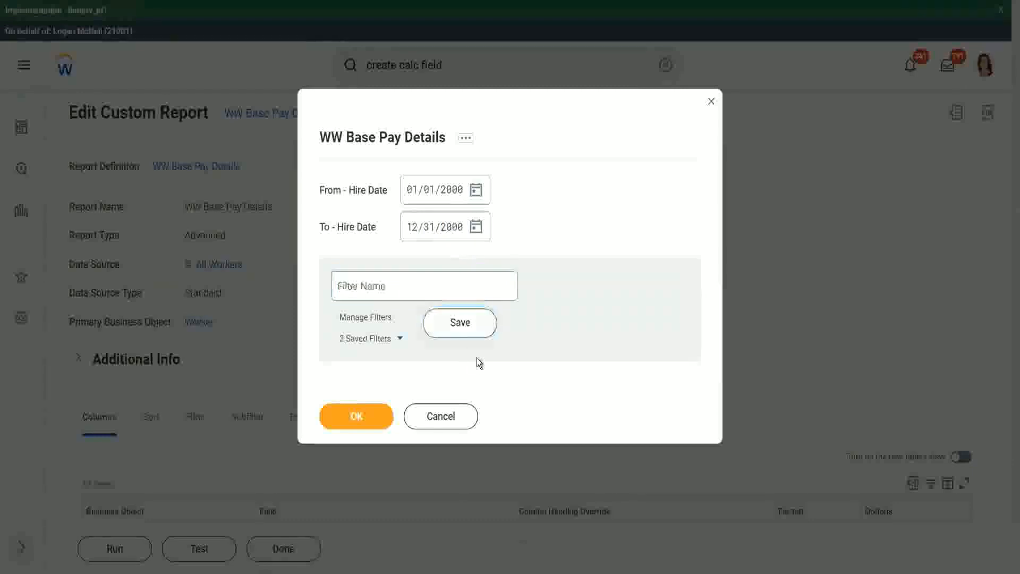
pyautogui.click(353, 420)
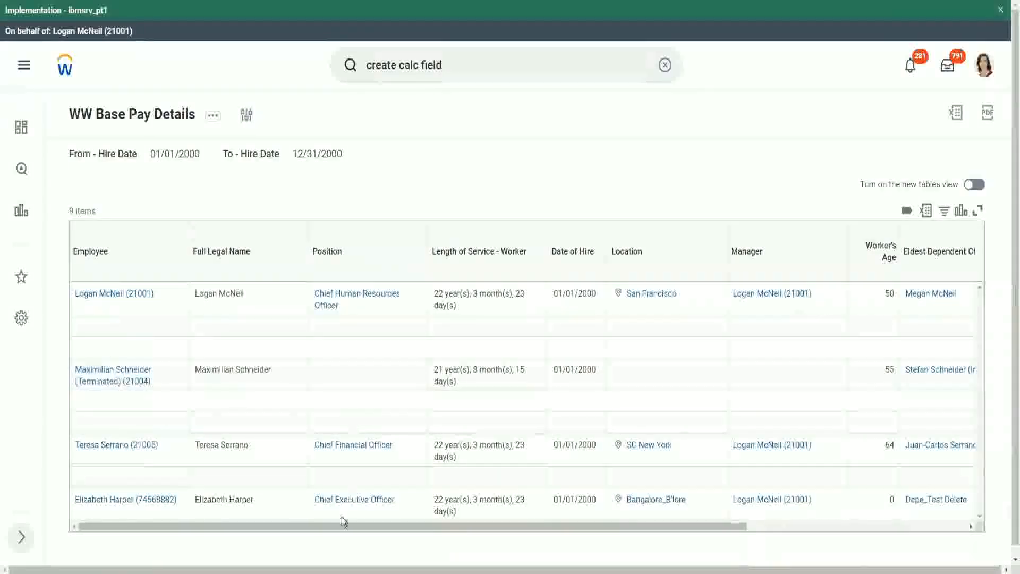
# Compare the Age of the Eldest Dependent Child values with the dependents' ages listed for each employee in the report output.
pyautogui.moveTo(337, 526); pyautogui.dragTo(584, 546)
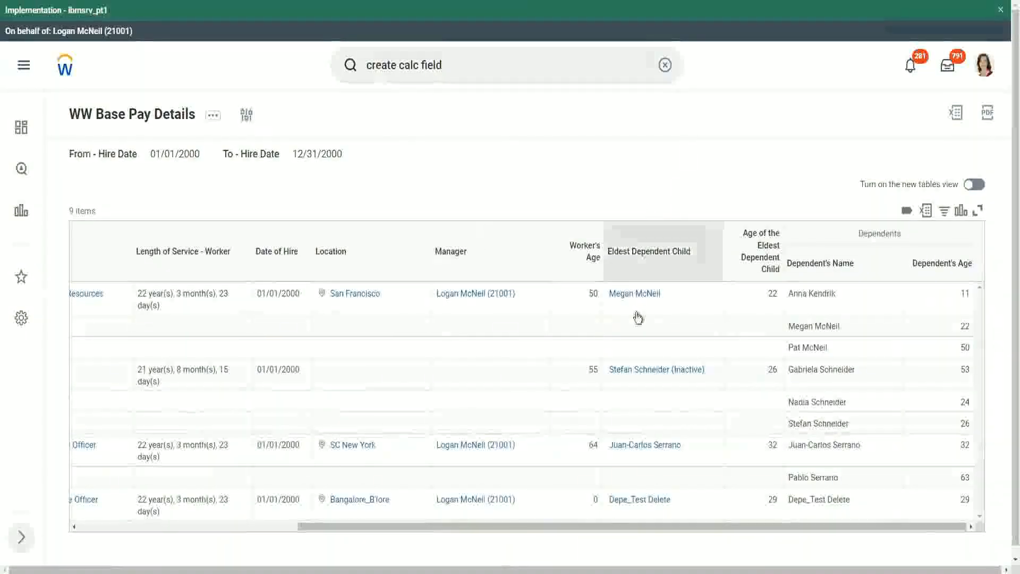
pyautogui.doubleClick(773, 293)
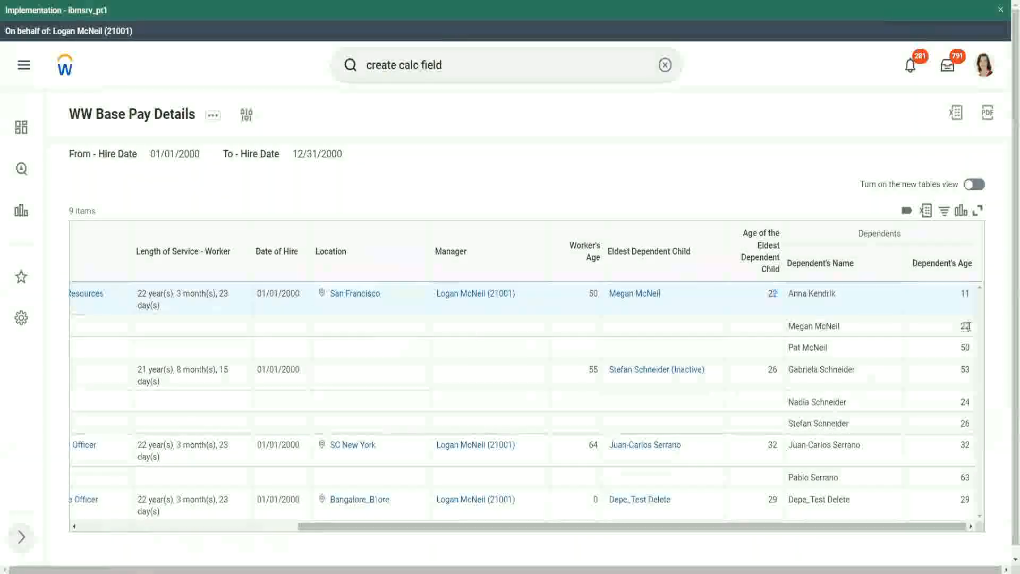
pyautogui.doubleClick(964, 327)
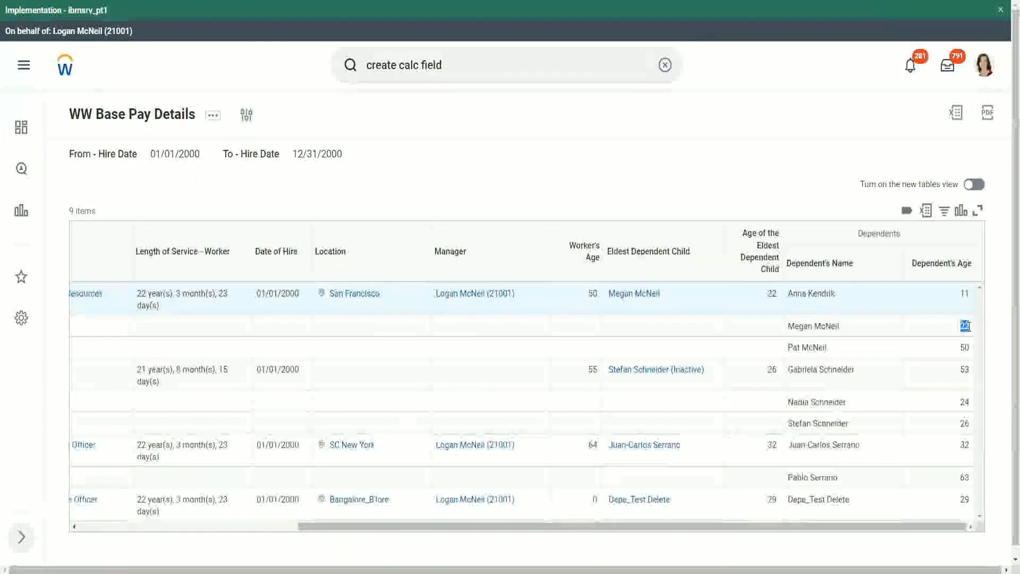
pyautogui.doubleClick(771, 294)
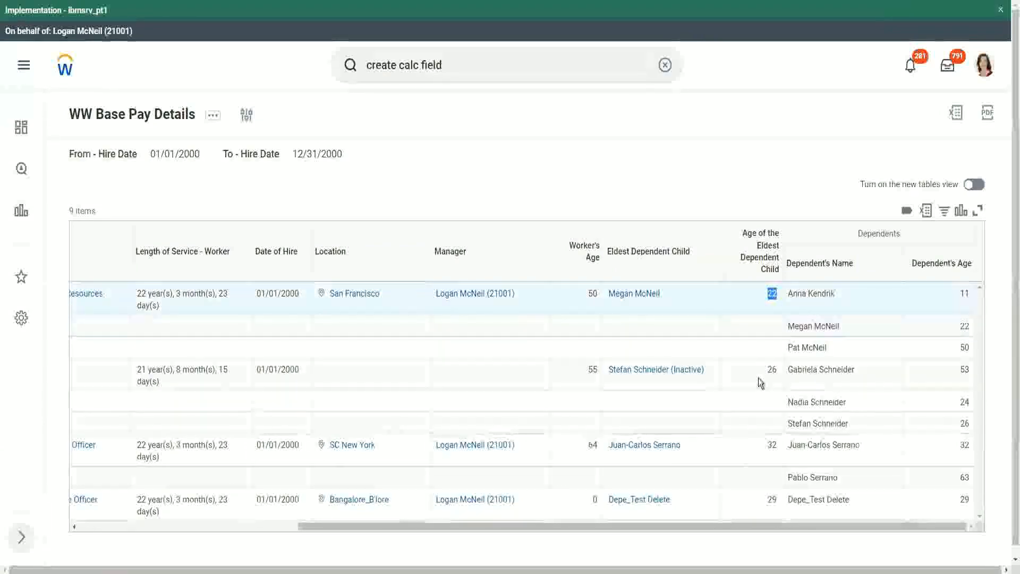
pyautogui.doubleClick(772, 370)
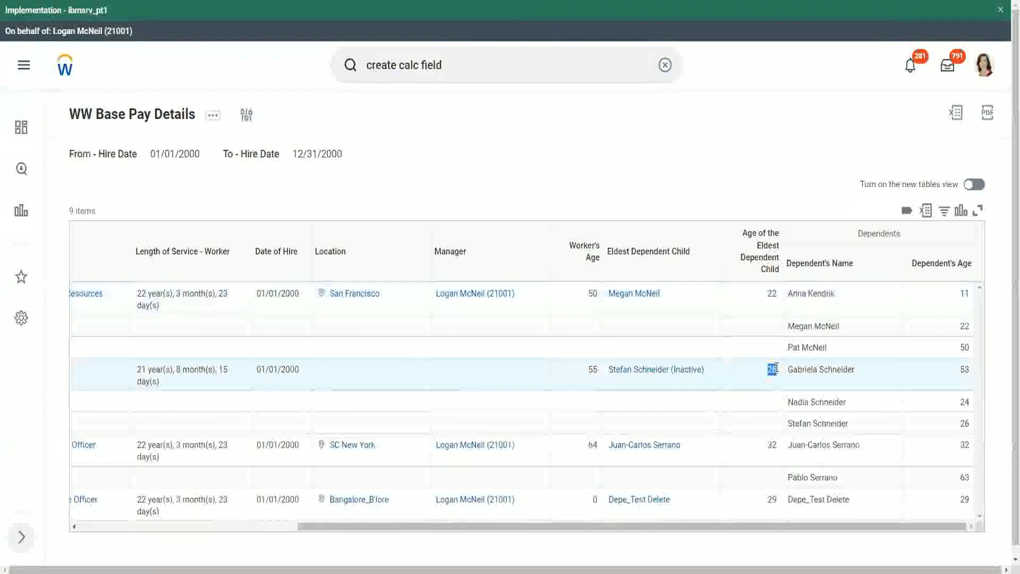
pyautogui.doubleClick(771, 445)
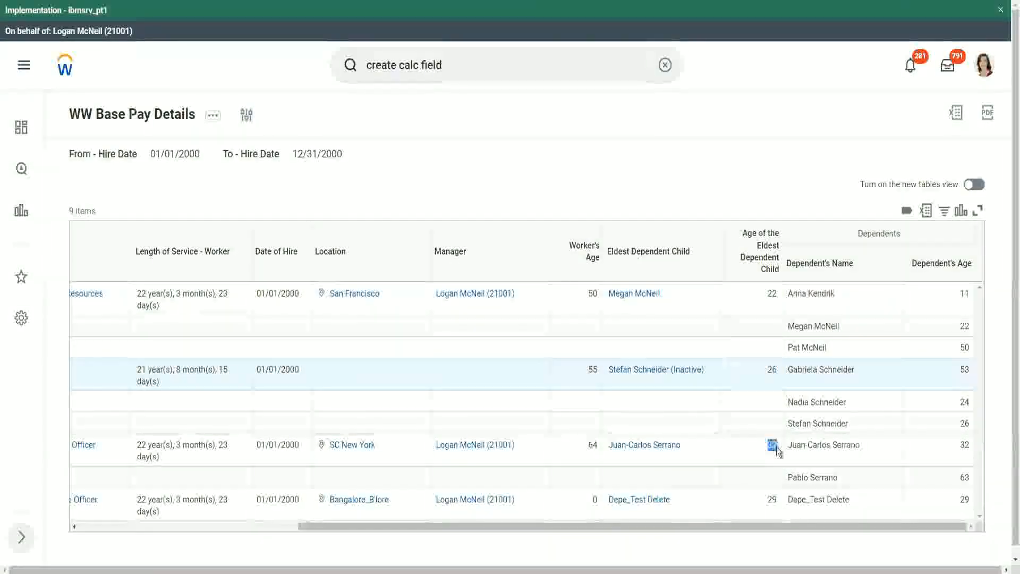
pyautogui.doubleClick(964, 445)
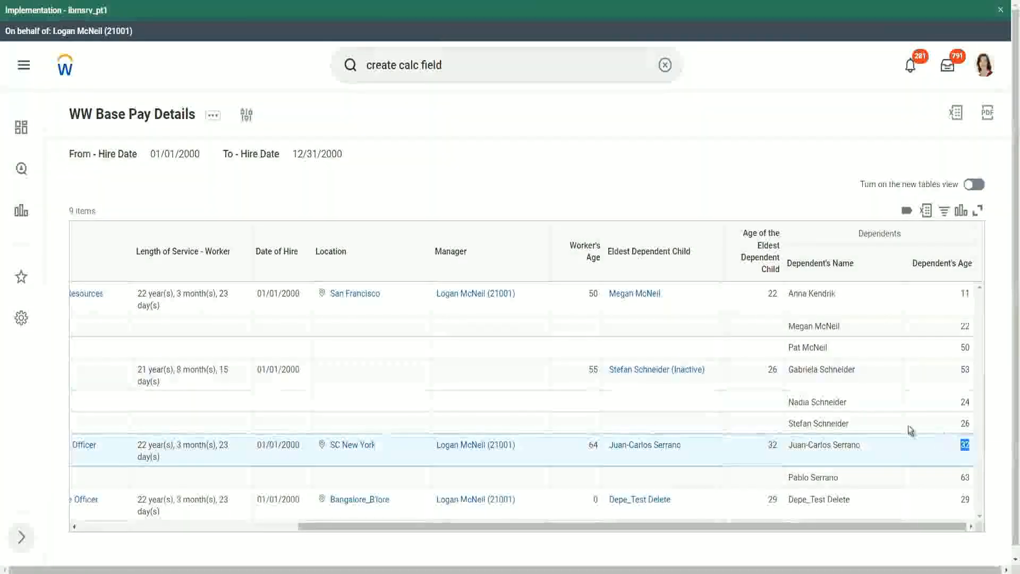
pyautogui.doubleClick(772, 500)
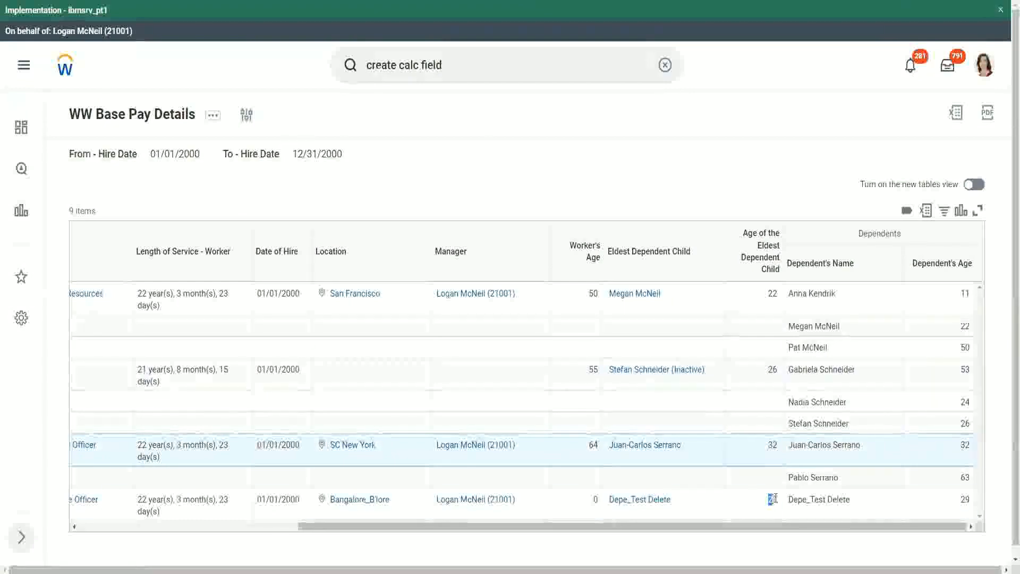
pyautogui.doubleClick(965, 499)
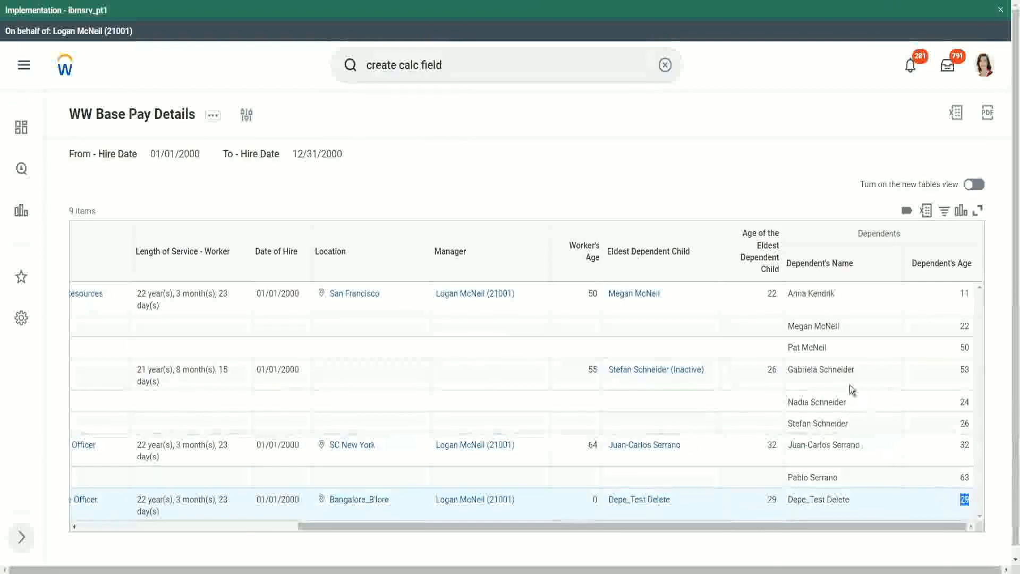
pyautogui.click(767, 163)
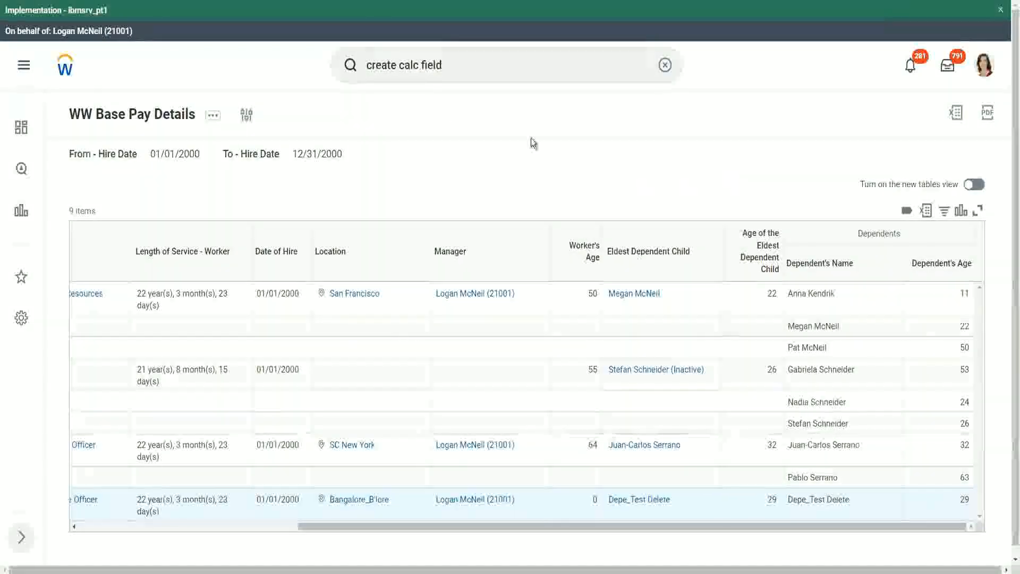
# Open the WW Base Pay Details report definition for editing and show its filter conditions.
pyautogui.click(213, 116)
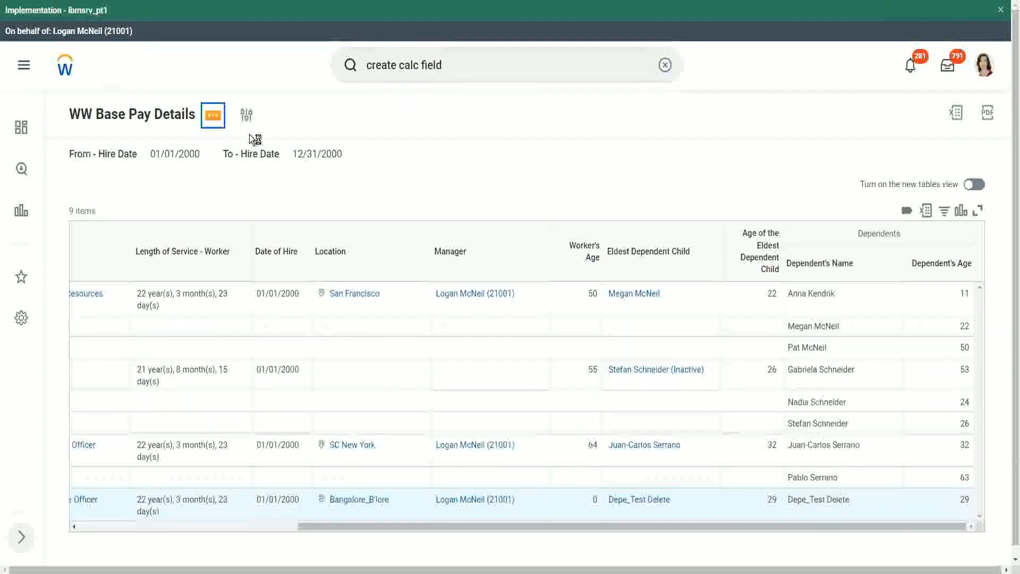
pyautogui.moveTo(278, 178)
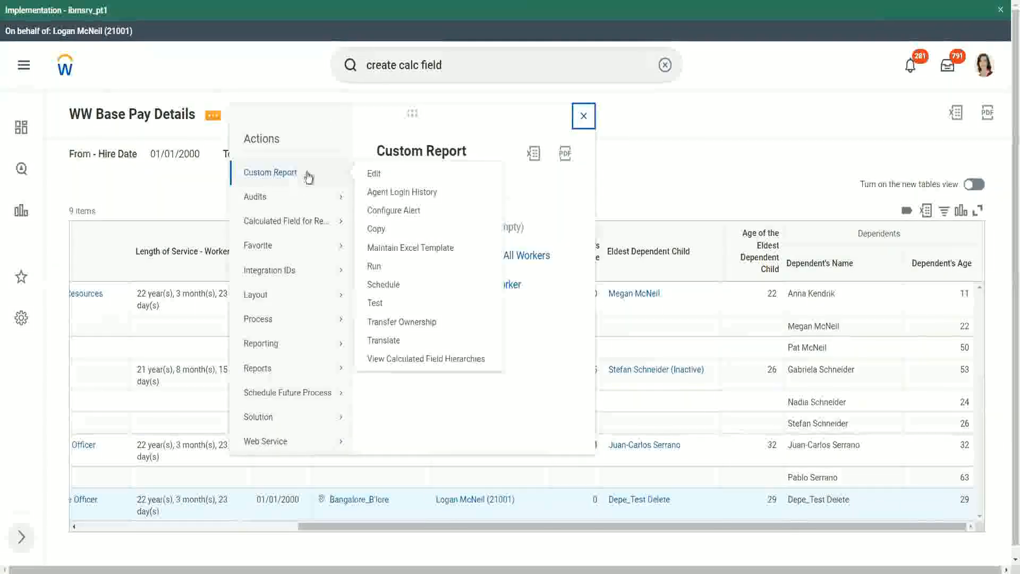
pyautogui.click(374, 175)
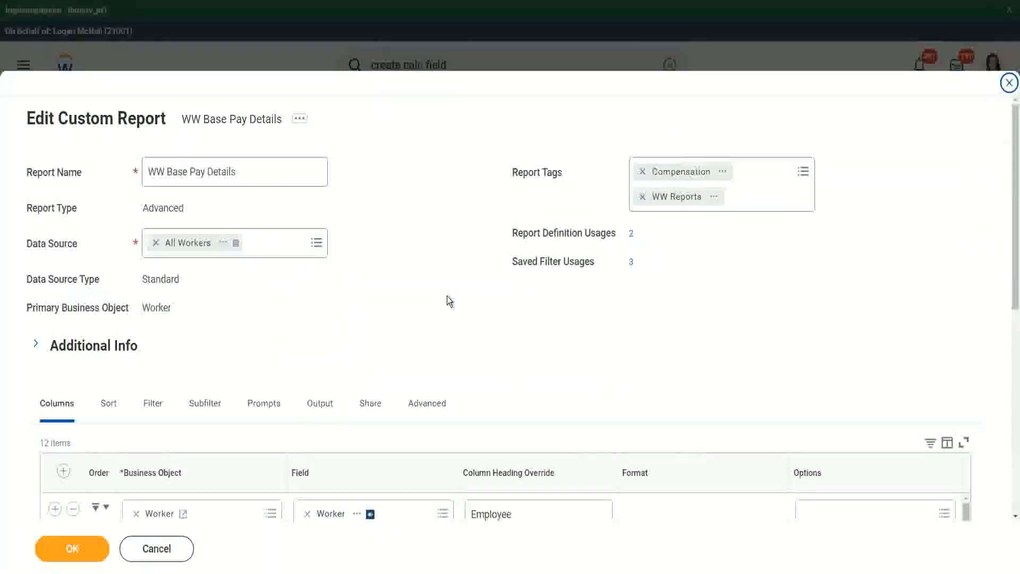
pyautogui.scroll(-3, 536, 213)
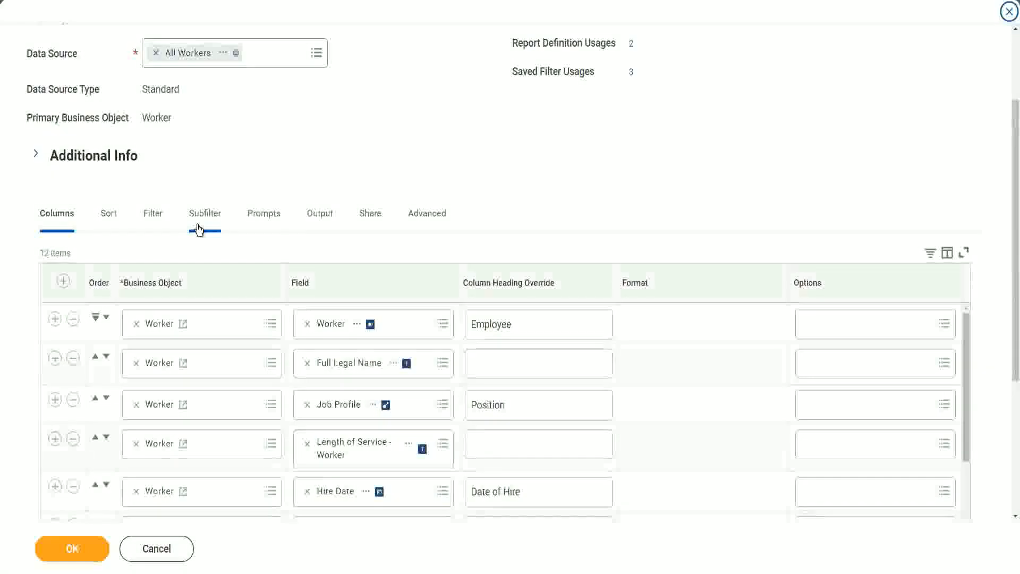
pyautogui.click(154, 214)
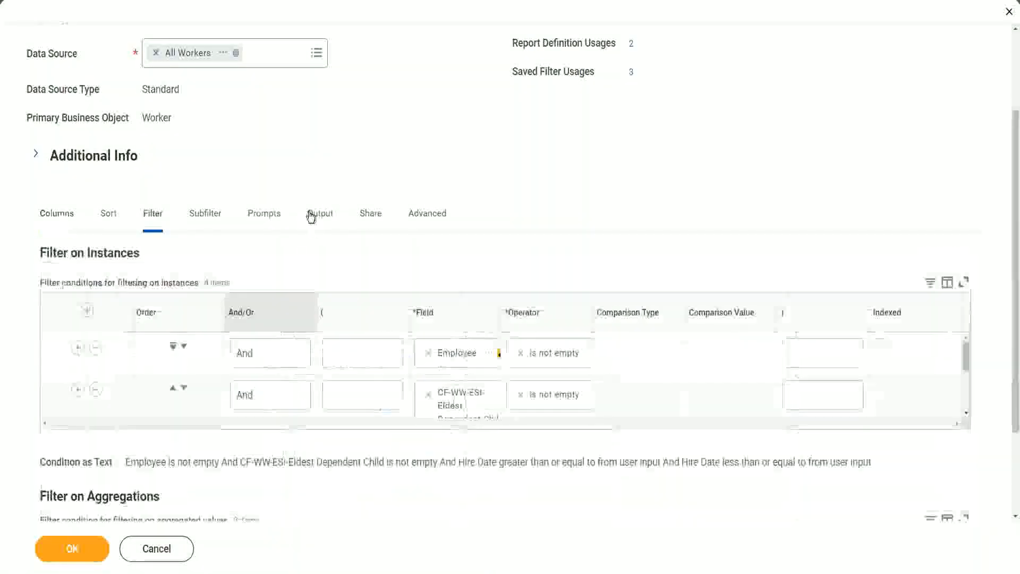
# Add an And filter condition below the Eldest Dependent Child condition using the field CF-WW-LRV-Age of the eldest Dependent Child.
pyautogui.click(55, 390)
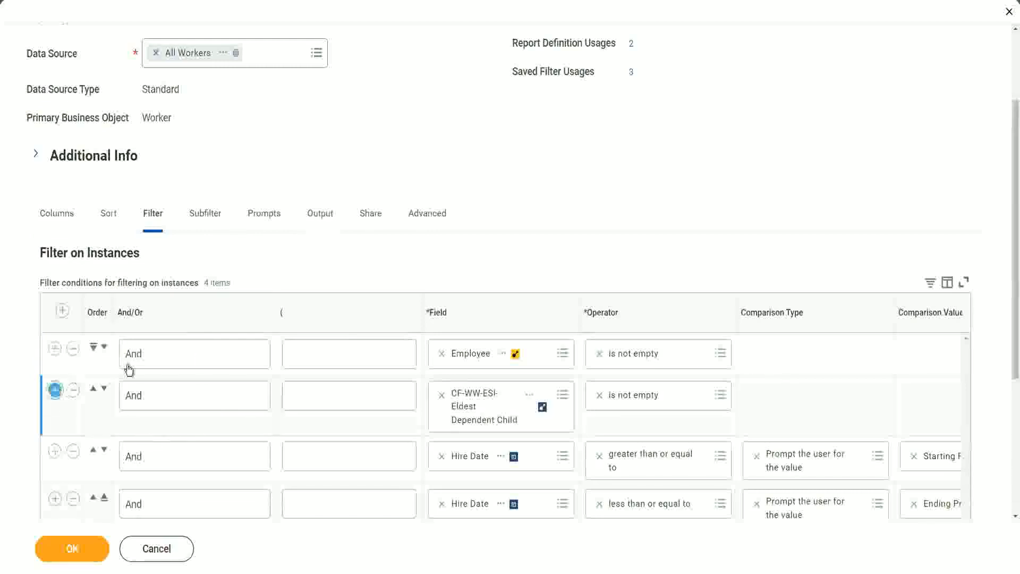
pyautogui.click(477, 458)
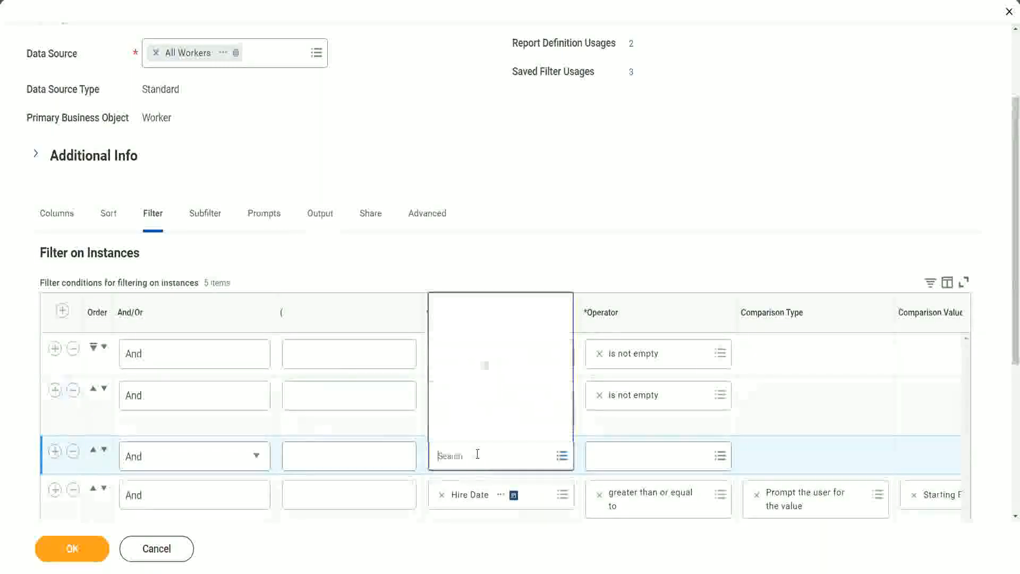
pyautogui.click(498, 306)
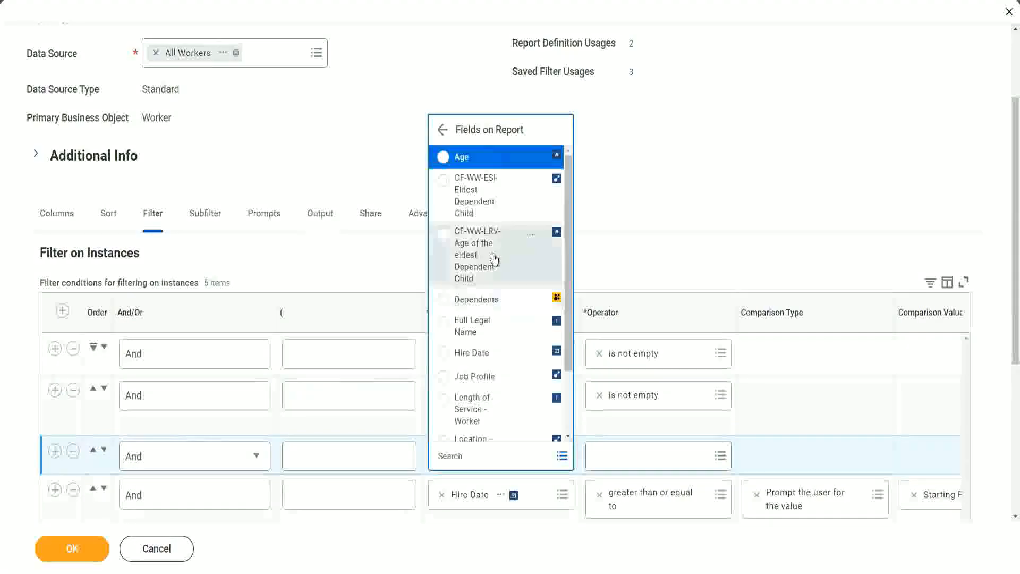
pyautogui.click(463, 256)
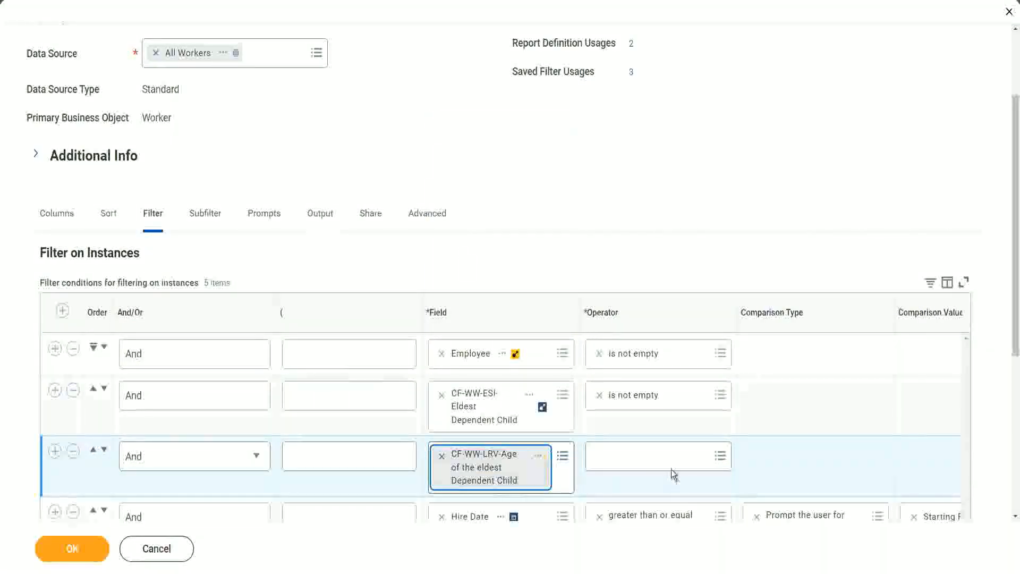
# Set the new condition to less than or equal to a filter-specified value of 30 and save the report definition.
pyautogui.click(662, 455)
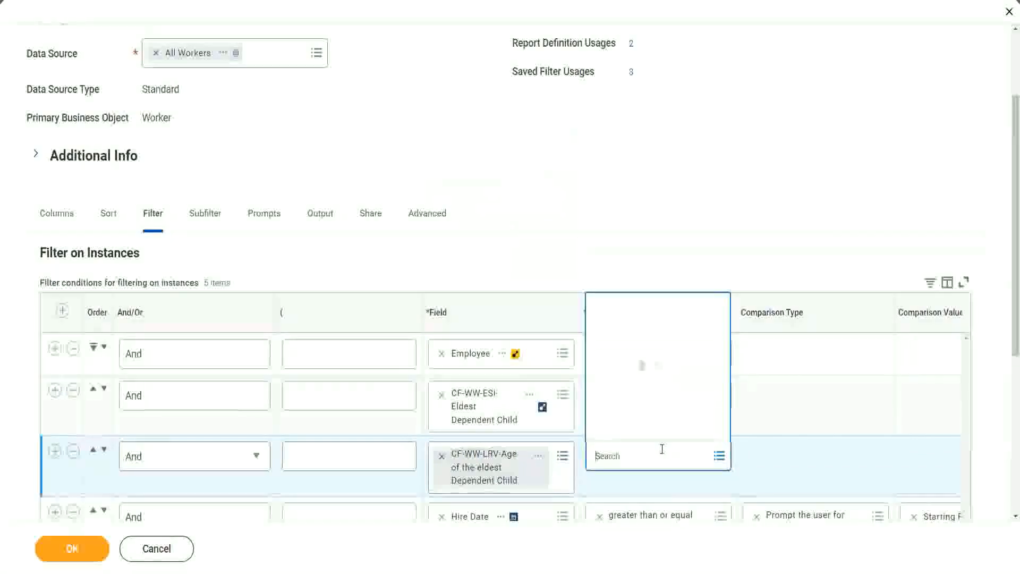
pyautogui.click(651, 405)
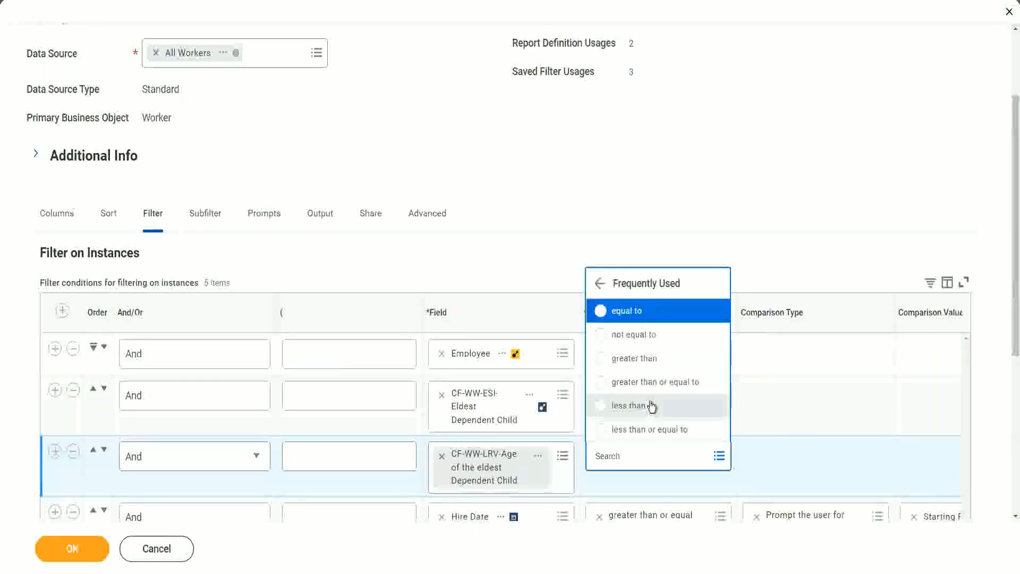
pyautogui.click(657, 433)
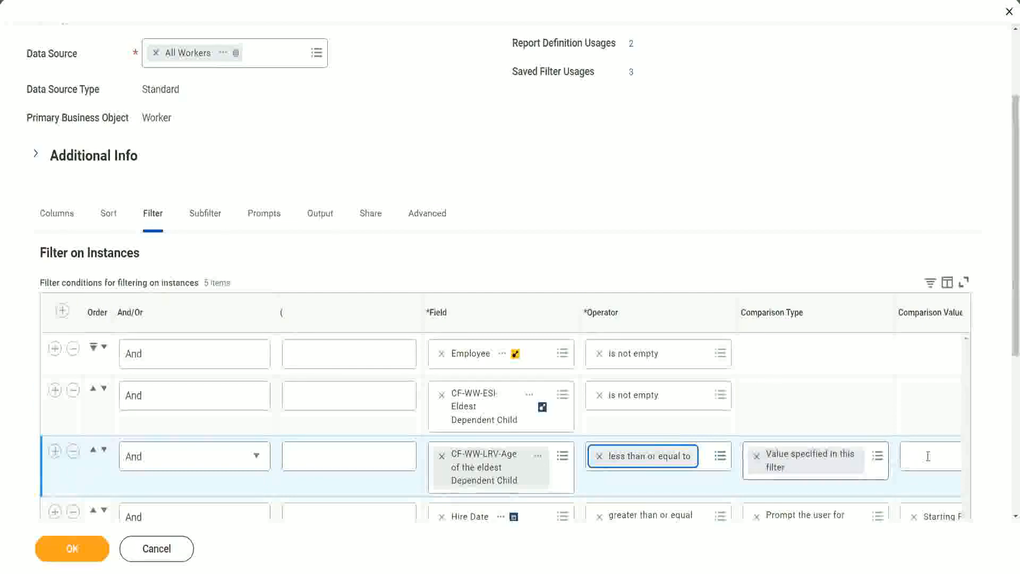
pyautogui.scroll(-2, 545, 488)
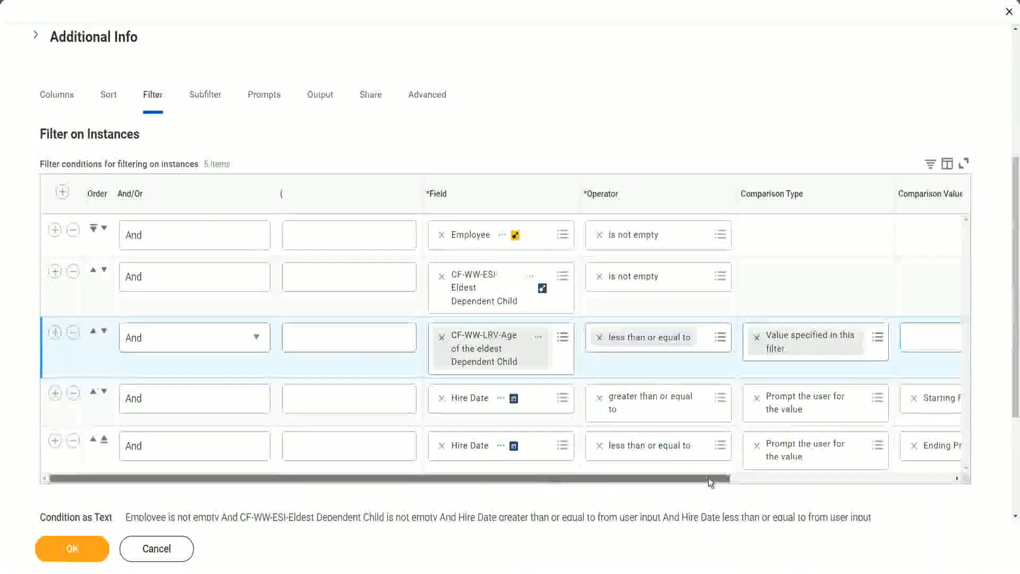
pyautogui.moveTo(710, 479); pyautogui.dragTo(933, 477)
pyautogui.click(749, 335)
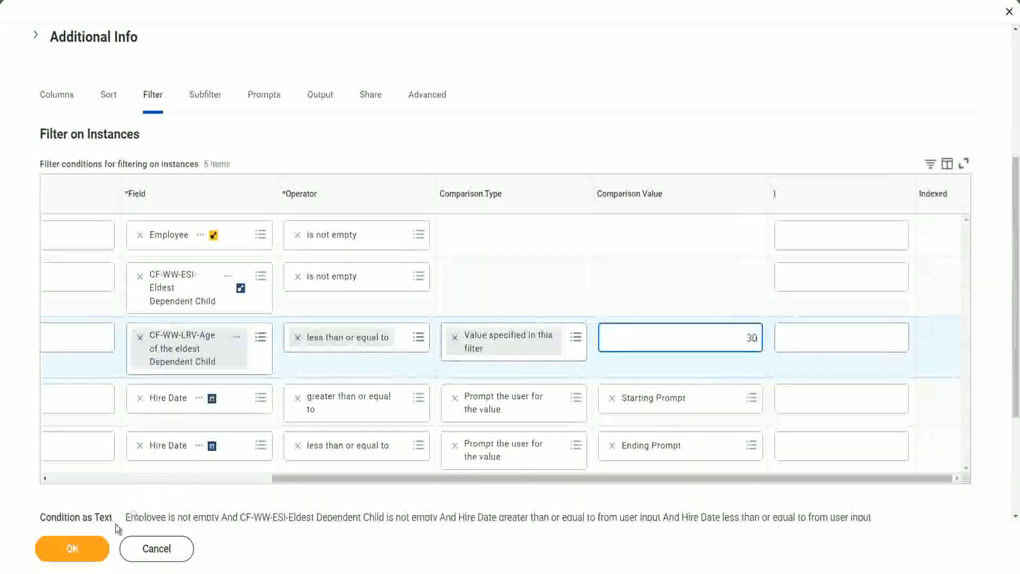
pyautogui.click(72, 562)
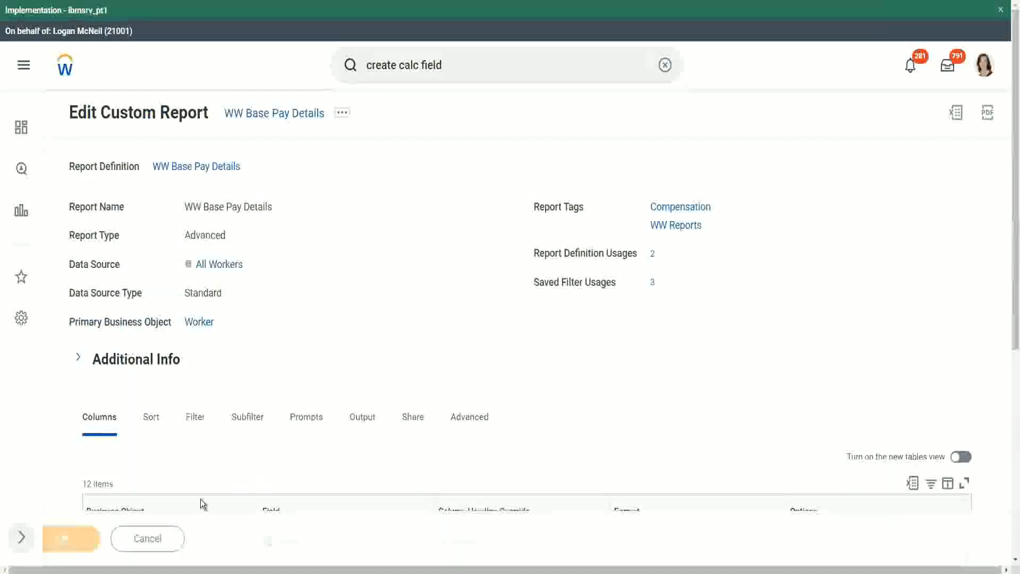
# Run the report with the saved prompt filter for hire dates from 01/01/2000 to 12/31/2000.
pyautogui.click(111, 545)
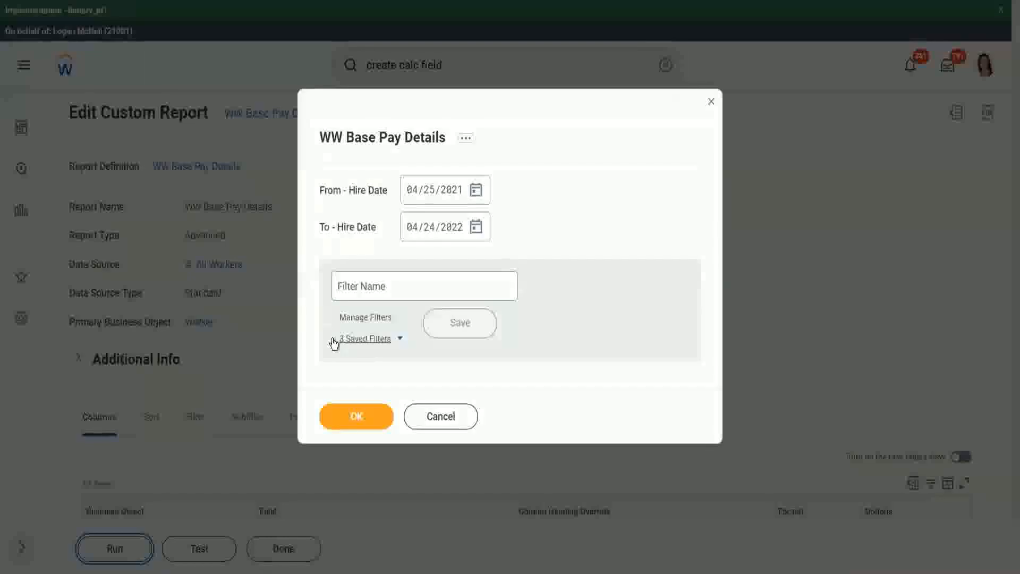
pyautogui.click(400, 343)
pyautogui.click(396, 380)
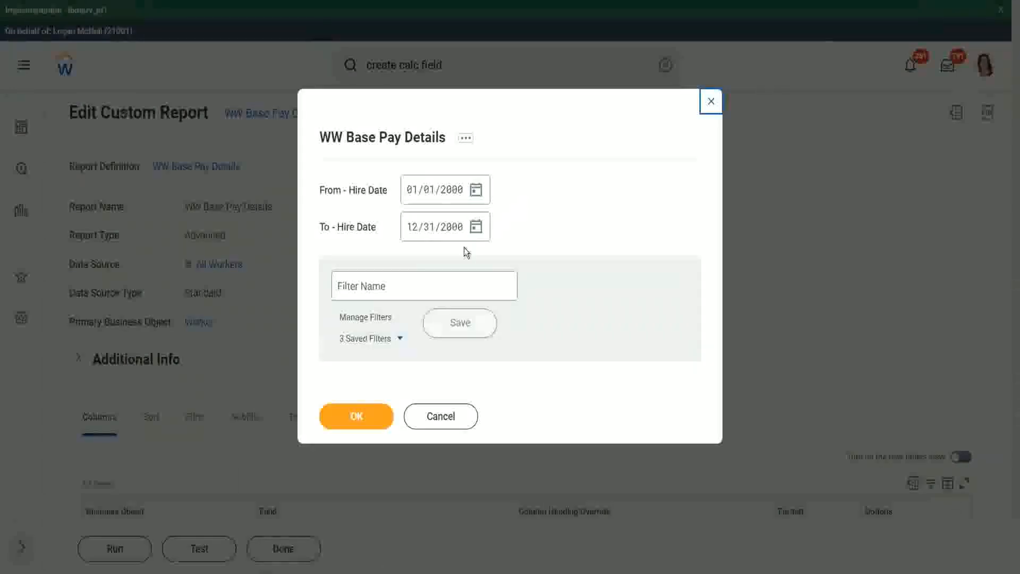
pyautogui.click(355, 418)
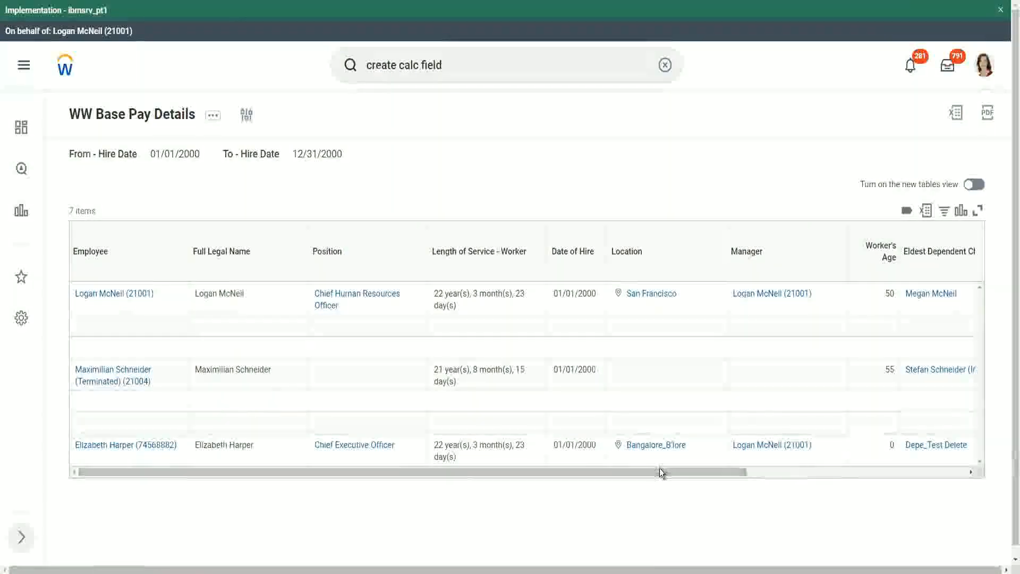
# Check the Age of the Eldest Dependent Child column in the filtered report output against the age limit.
pyautogui.moveTo(659, 472); pyautogui.dragTo(872, 482)
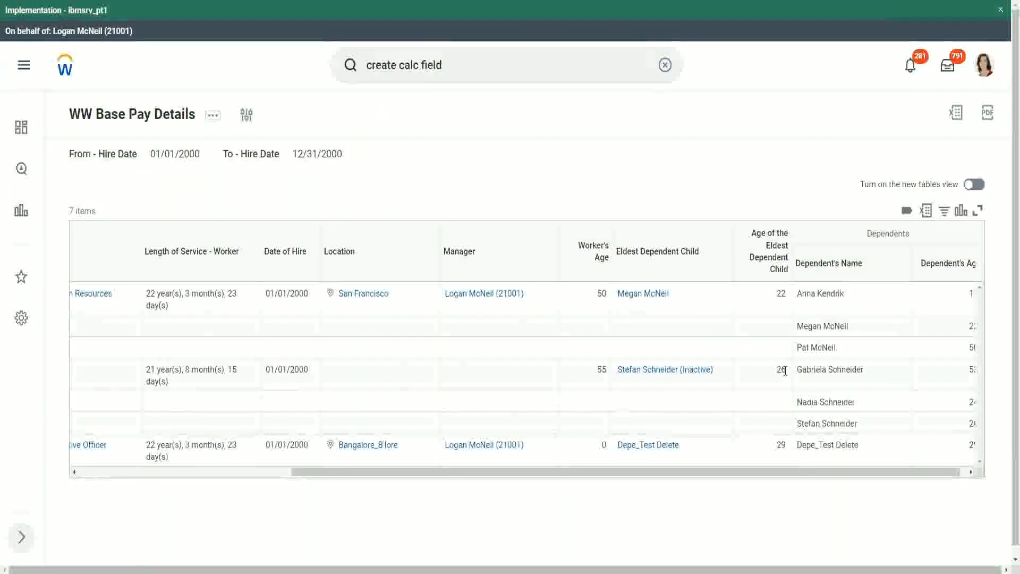
pyautogui.doubleClick(780, 445)
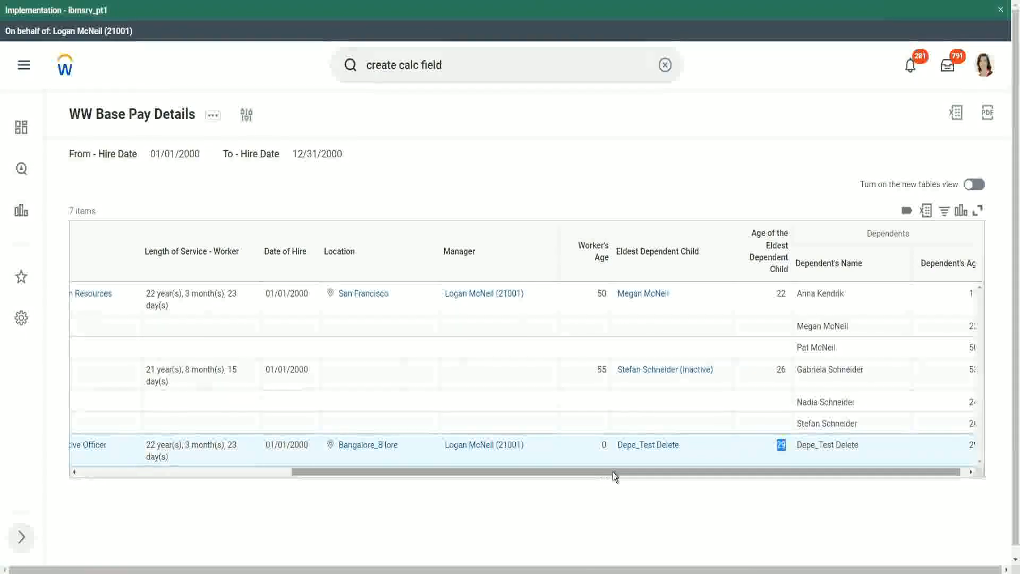
pyautogui.moveTo(613, 471); pyautogui.dragTo(292, 478)
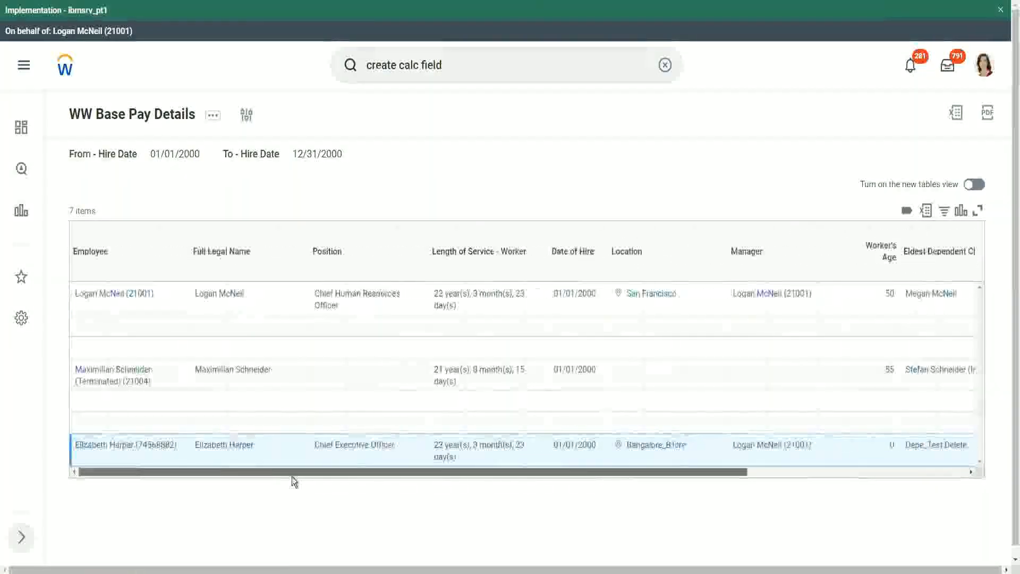